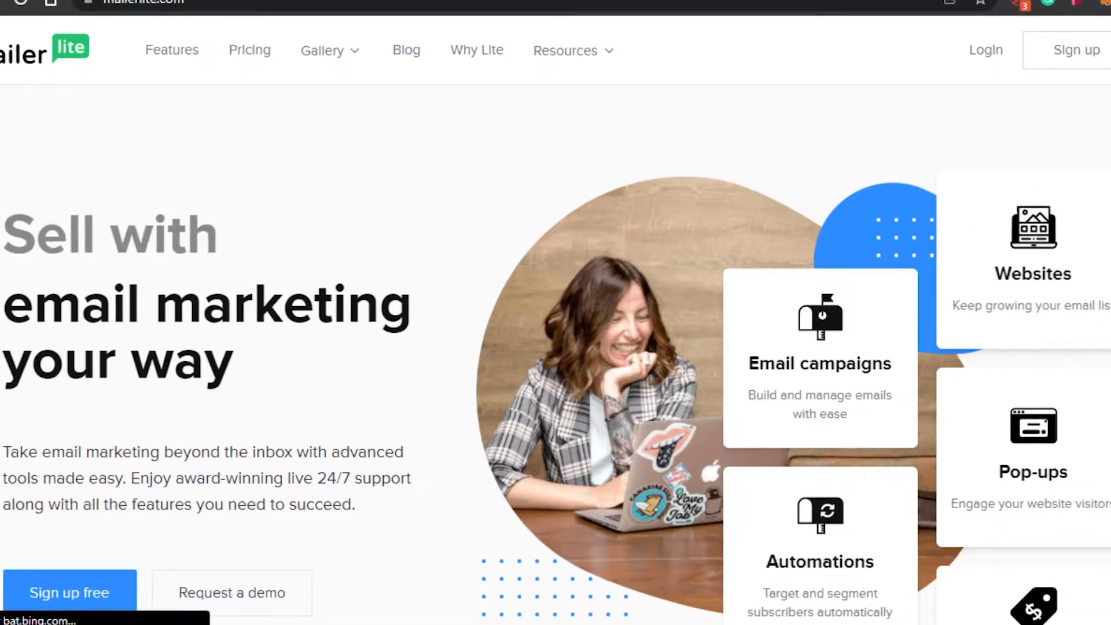
Examine the MailerLite homepage, including the email marketing feature sections and the pricing table
{"action": "scroll", "coordinate": [555, 347], "scroll_direction": "down", "scroll_amount": 9}
{"action": "scroll", "coordinate": [555, 347], "scroll_direction": "up", "scroll_amount": 3}
{"action": "scroll", "coordinate": [555, 347], "scroll_direction": "up", "scroll_amount": 3}
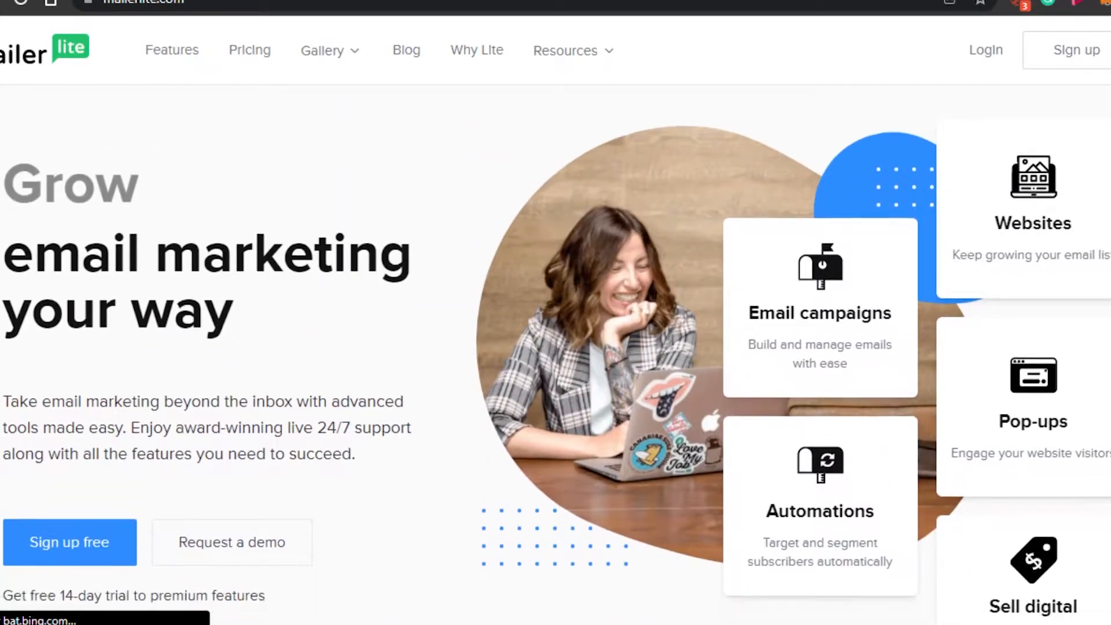
{"action": "scroll", "coordinate": [556, 347], "scroll_direction": "down", "scroll_amount": 15}
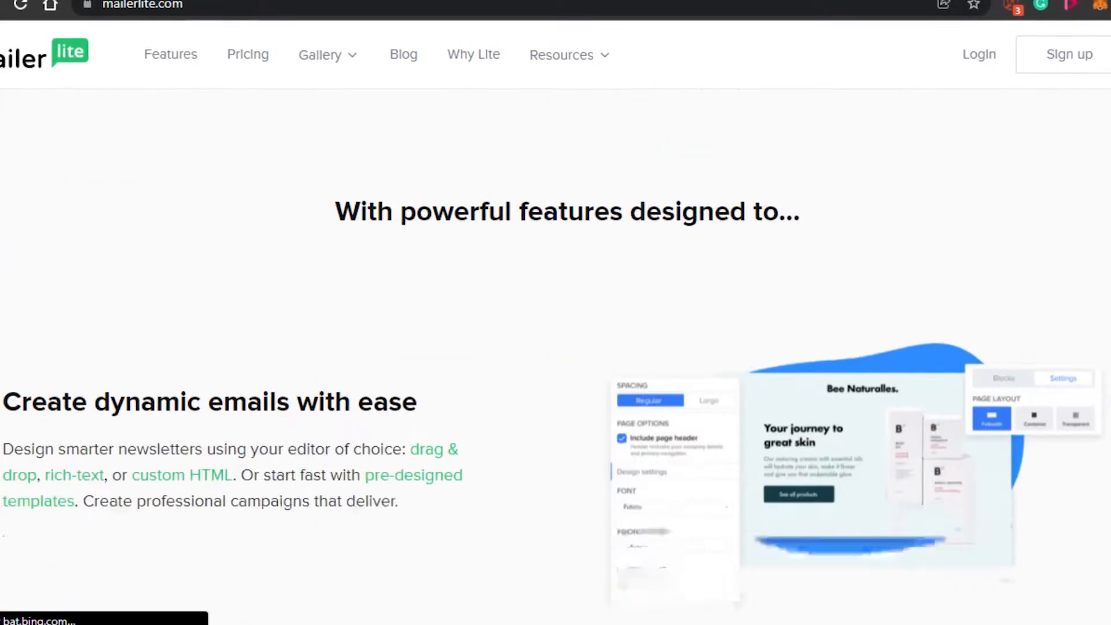
{"action": "scroll", "coordinate": [555, 348], "scroll_direction": "down", "scroll_amount": 20}
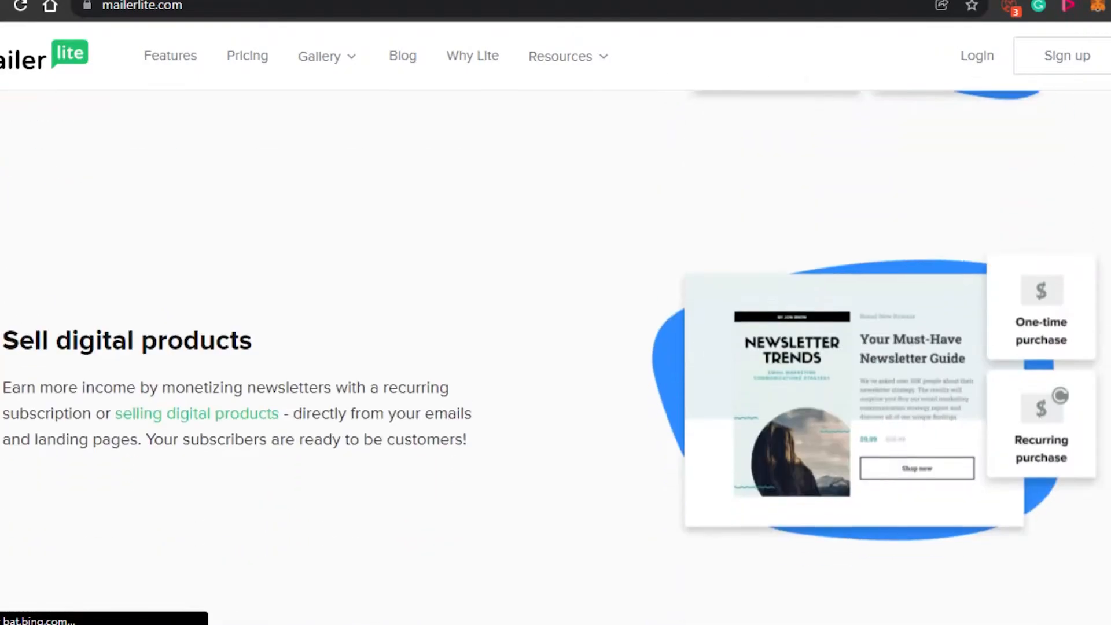
{"action": "scroll", "coordinate": [556, 347], "scroll_direction": "down", "scroll_amount": 20}
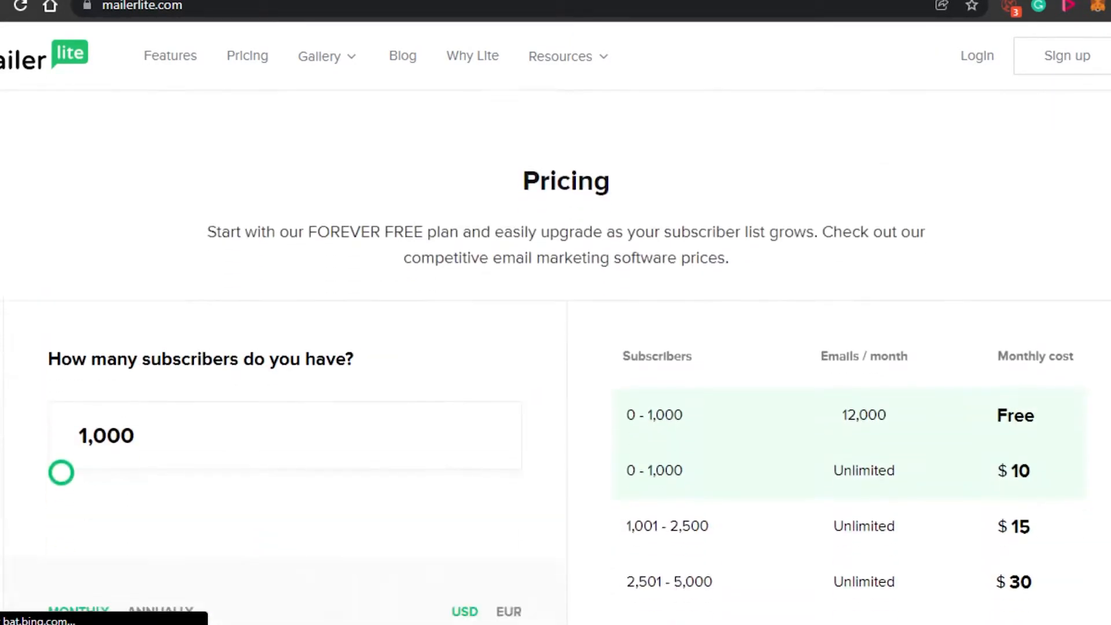
{"action": "scroll", "coordinate": [556, 347], "scroll_direction": "up", "scroll_amount": 8}
{"action": "scroll", "coordinate": [556, 348], "scroll_direction": "down", "scroll_amount": 4}
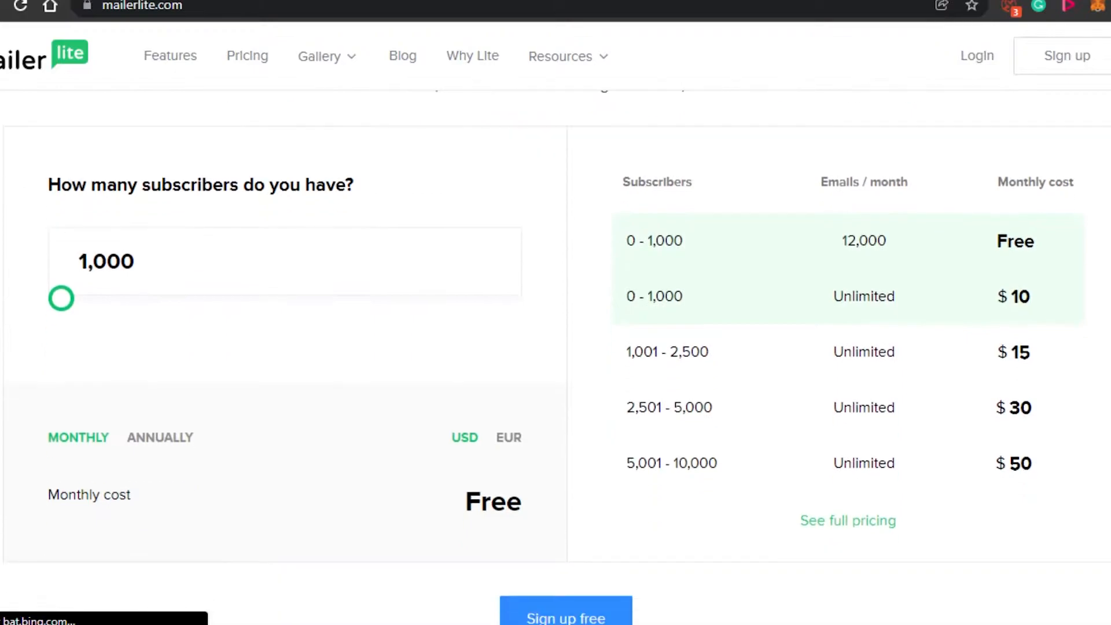
{"action": "scroll", "coordinate": [556, 359], "scroll_direction": "up", "scroll_amount": 1}
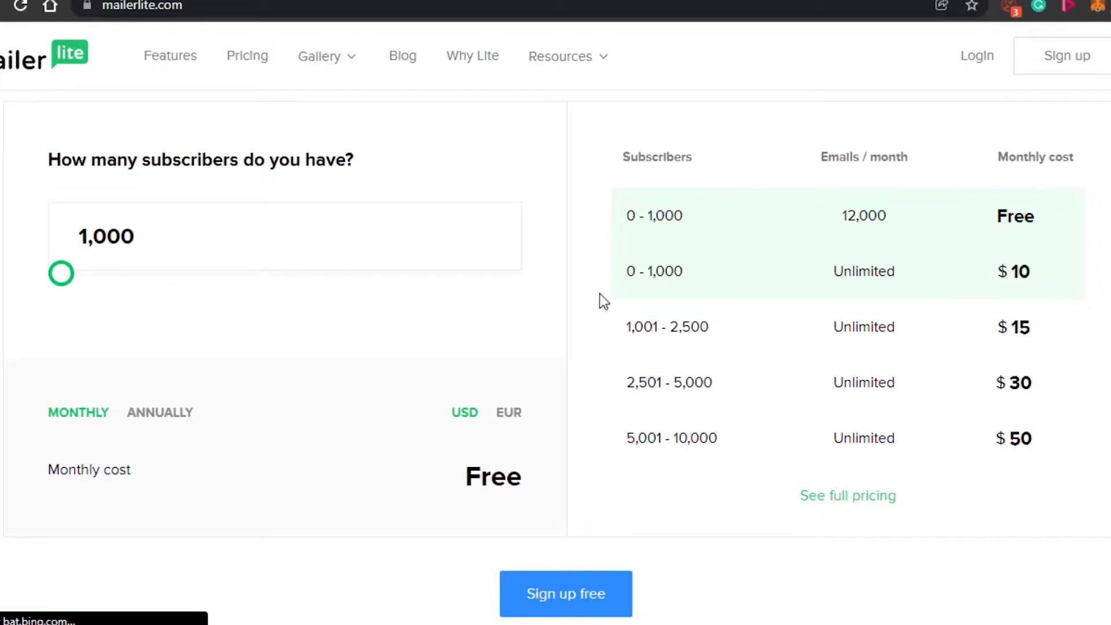
{"action": "scroll", "coordinate": [555, 359], "scroll_direction": "up", "scroll_amount": 15}
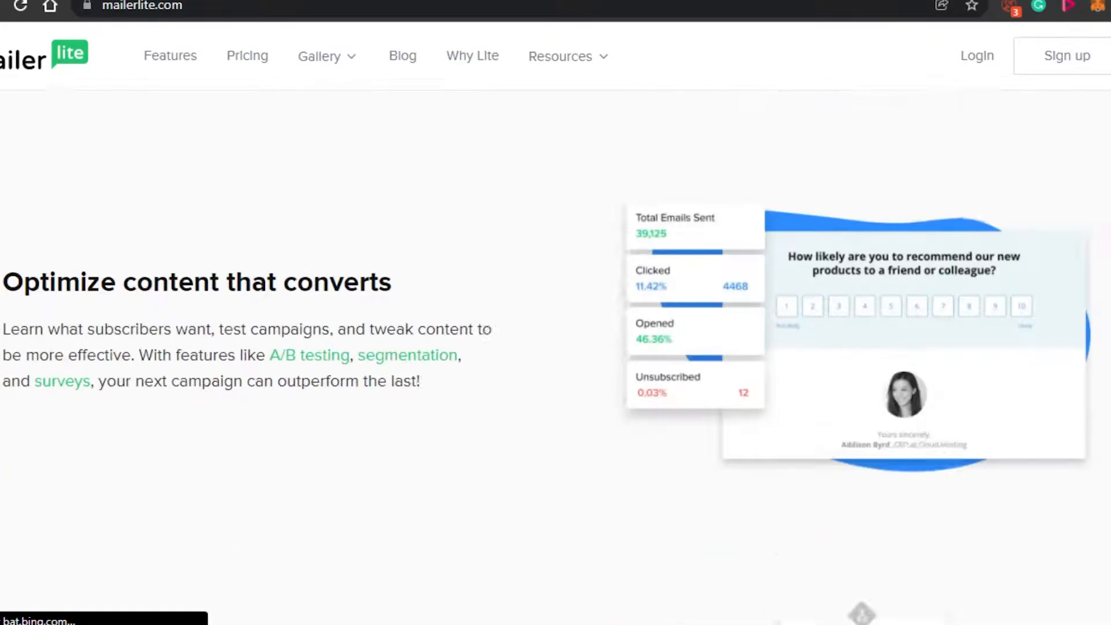
{"action": "scroll", "coordinate": [556, 359], "scroll_direction": "up", "scroll_amount": 5}
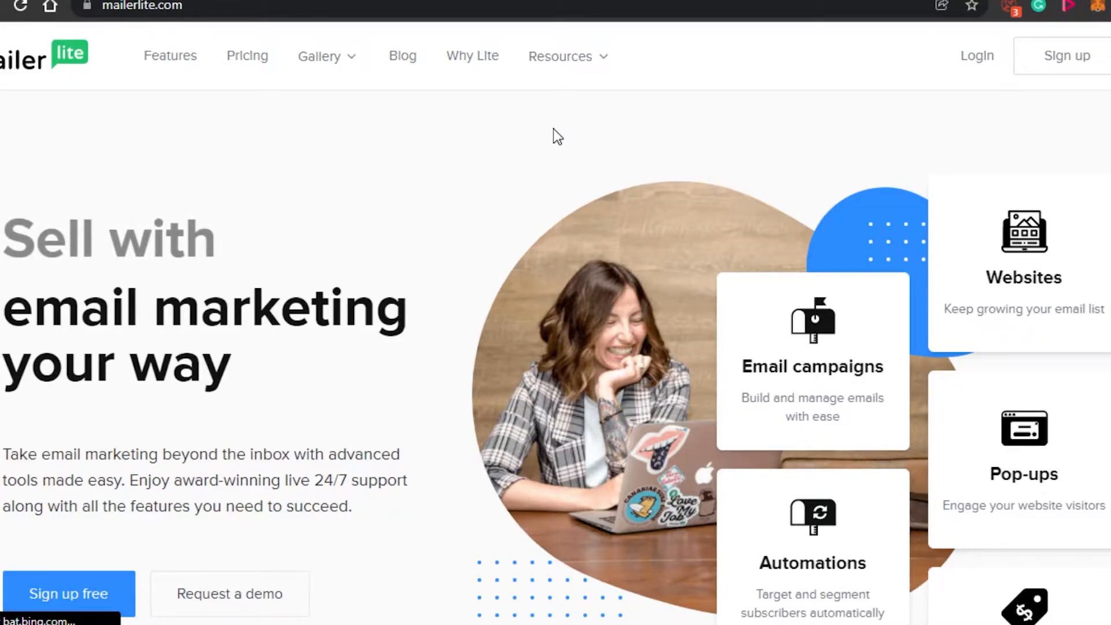
Open the sign-up page and review the free account form and the Forever Free plan's inclusions
{"action": "left_click", "coordinate": [1039, 68]}
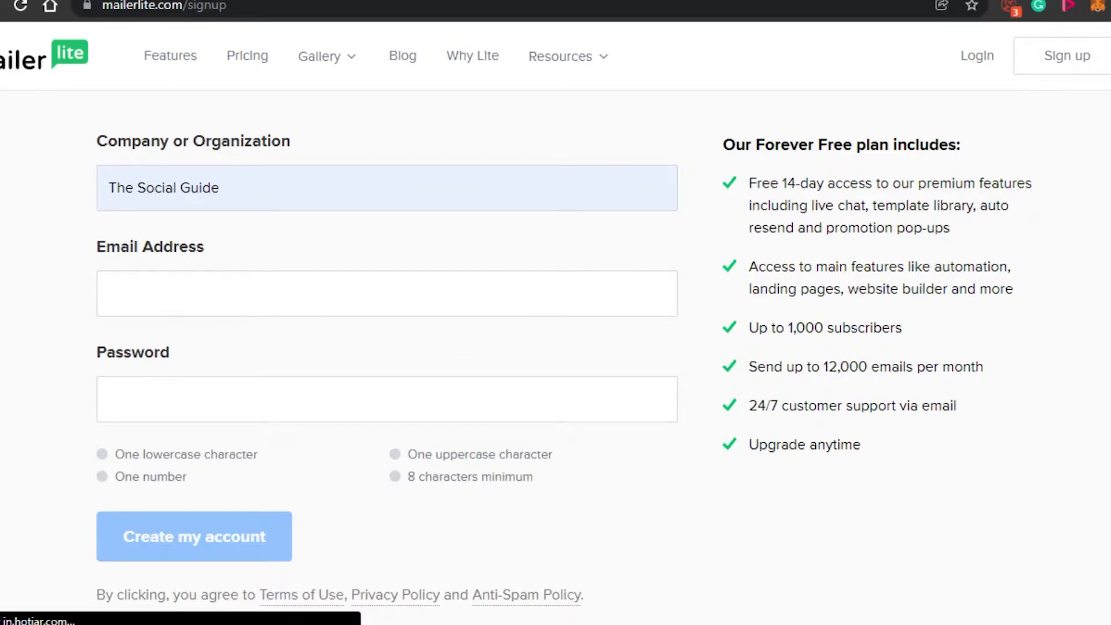
{"action": "scroll", "coordinate": [926, 225], "scroll_direction": "down", "scroll_amount": 8}
{"action": "scroll", "coordinate": [926, 224], "scroll_direction": "up", "scroll_amount": 8}
{"action": "scroll", "coordinate": [926, 224], "scroll_direction": "up", "scroll_amount": 2}
{"action": "scroll", "coordinate": [926, 225], "scroll_direction": "down", "scroll_amount": 3}
{"action": "scroll", "coordinate": [927, 225], "scroll_direction": "up", "scroll_amount": 1}
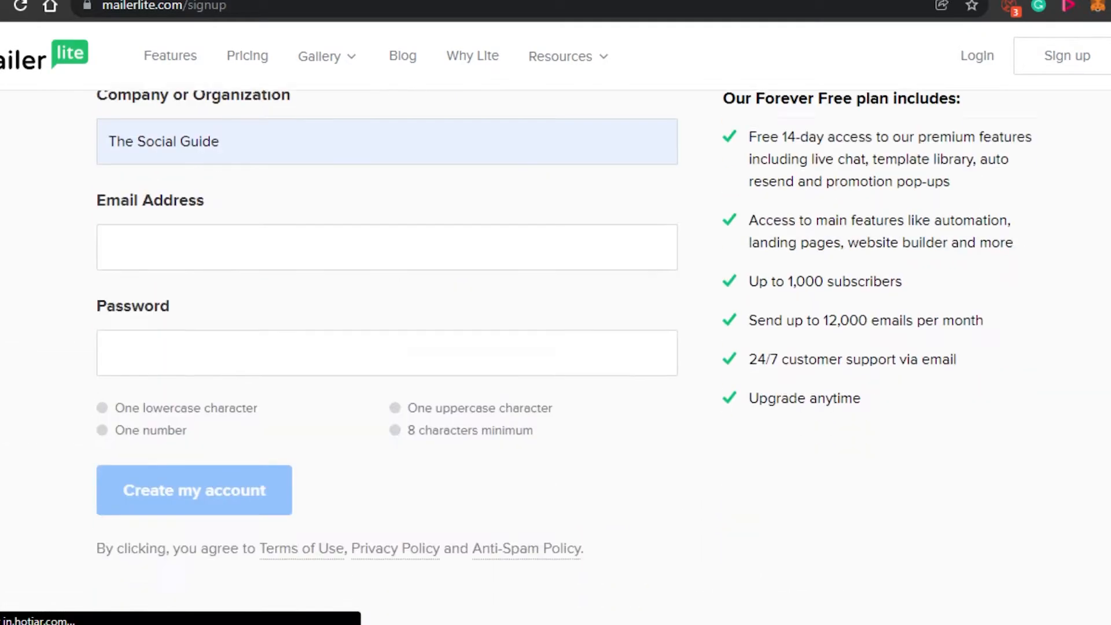
{"action": "scroll", "coordinate": [926, 225], "scroll_direction": "up", "scroll_amount": 2}
{"action": "scroll", "coordinate": [565, 358], "scroll_direction": "up", "scroll_amount": 2}
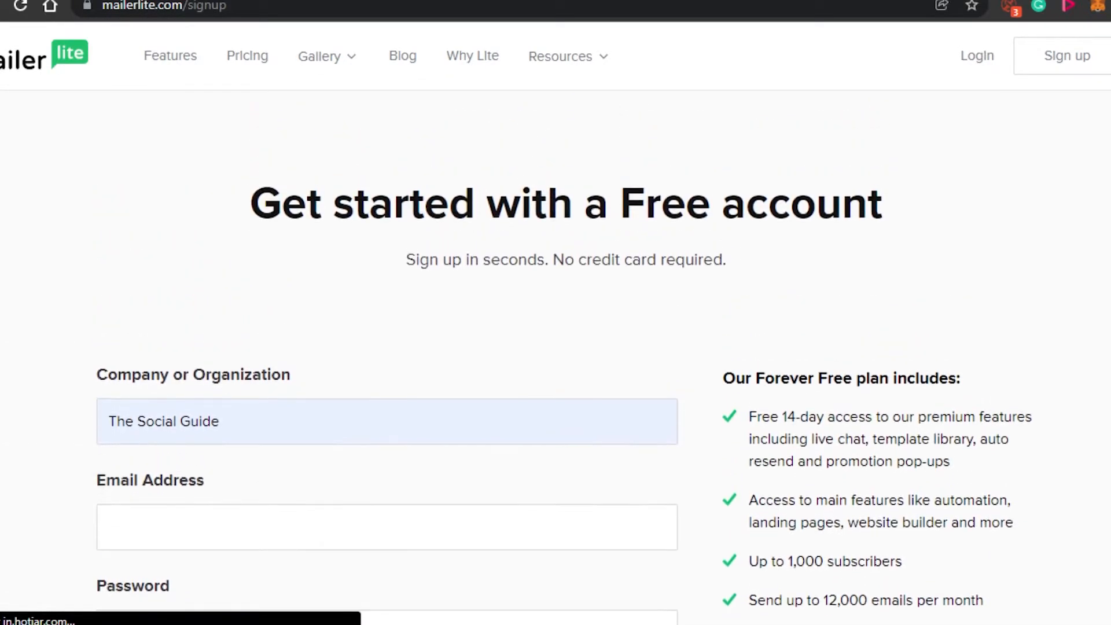
{"action": "scroll", "coordinate": [564, 358], "scroll_direction": "down", "scroll_amount": 4}
{"action": "scroll", "coordinate": [565, 358], "scroll_direction": "down", "scroll_amount": 1}
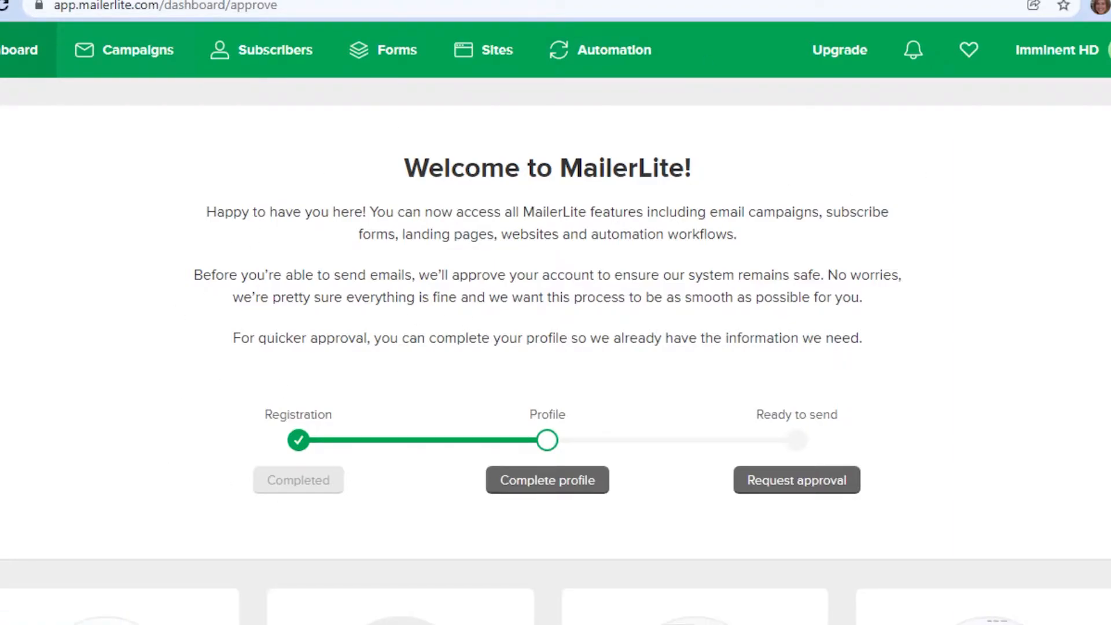
Review the account approval stages and the campaign, form, automation and website cards on the dashboard
{"action": "scroll", "coordinate": [555, 347], "scroll_direction": "down", "scroll_amount": 5}
{"action": "scroll", "coordinate": [555, 348], "scroll_direction": "up", "scroll_amount": 4}
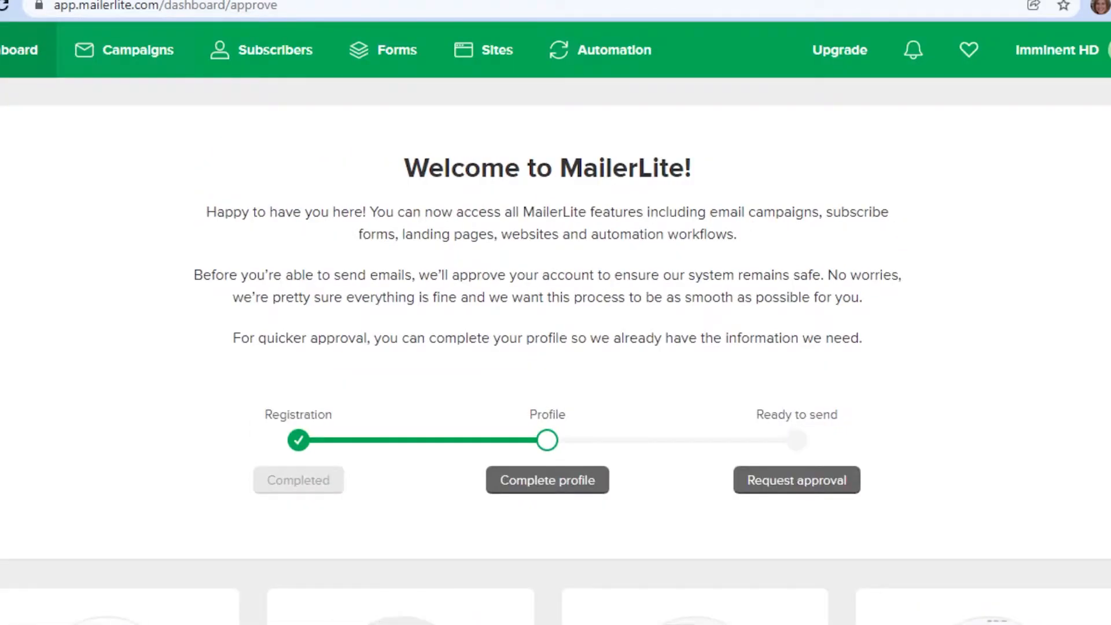
{"action": "scroll", "coordinate": [556, 347], "scroll_direction": "down", "scroll_amount": 2}
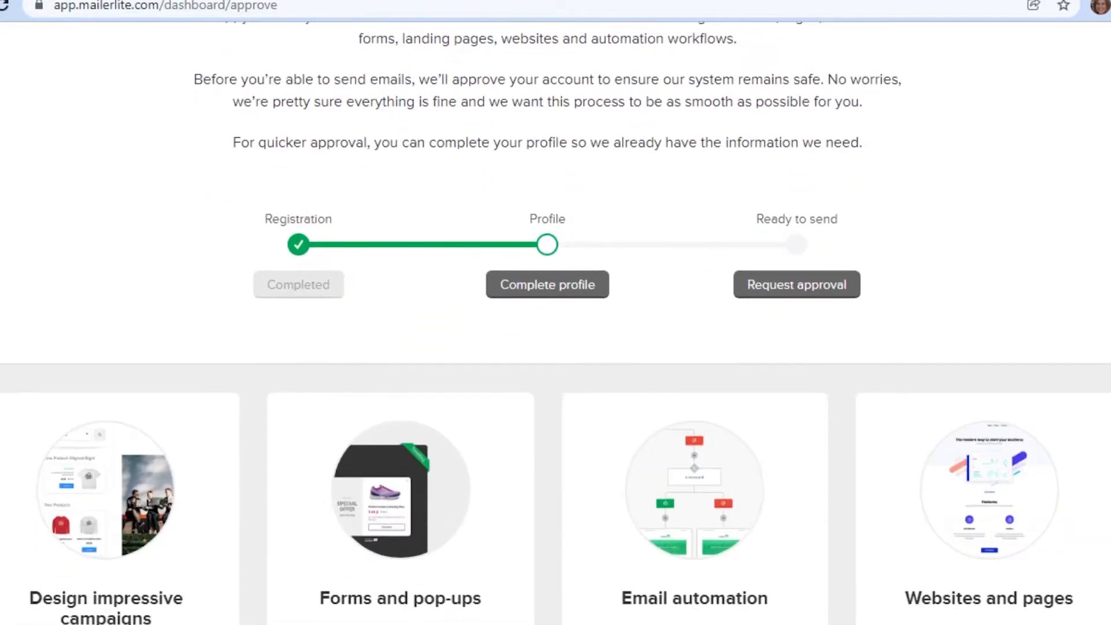
{"action": "scroll", "coordinate": [556, 348], "scroll_direction": "down", "scroll_amount": 3}
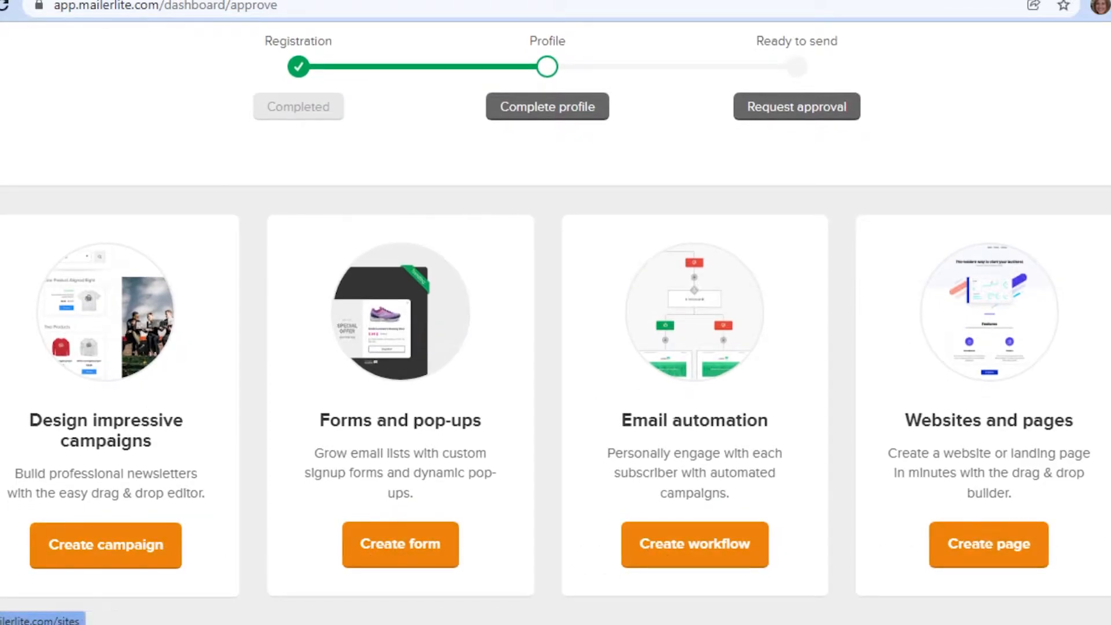
{"action": "scroll", "coordinate": [995, 538], "scroll_direction": "up", "scroll_amount": 5}
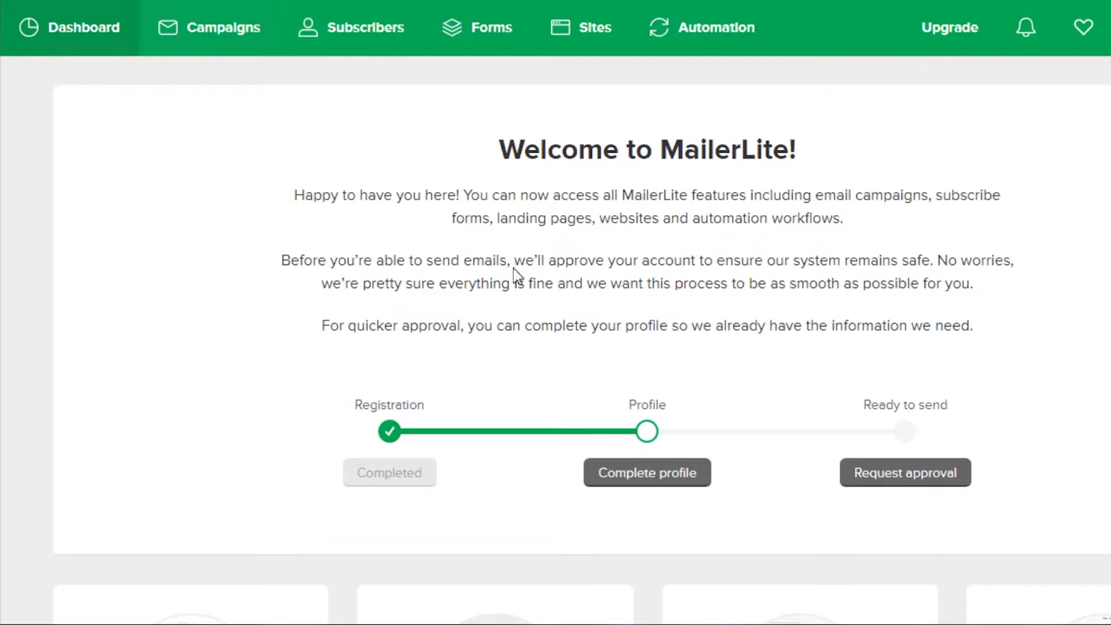
Start a new campaign from the campaigns area and review the regular campaign's setup form
{"action": "left_click", "coordinate": [215, 33]}
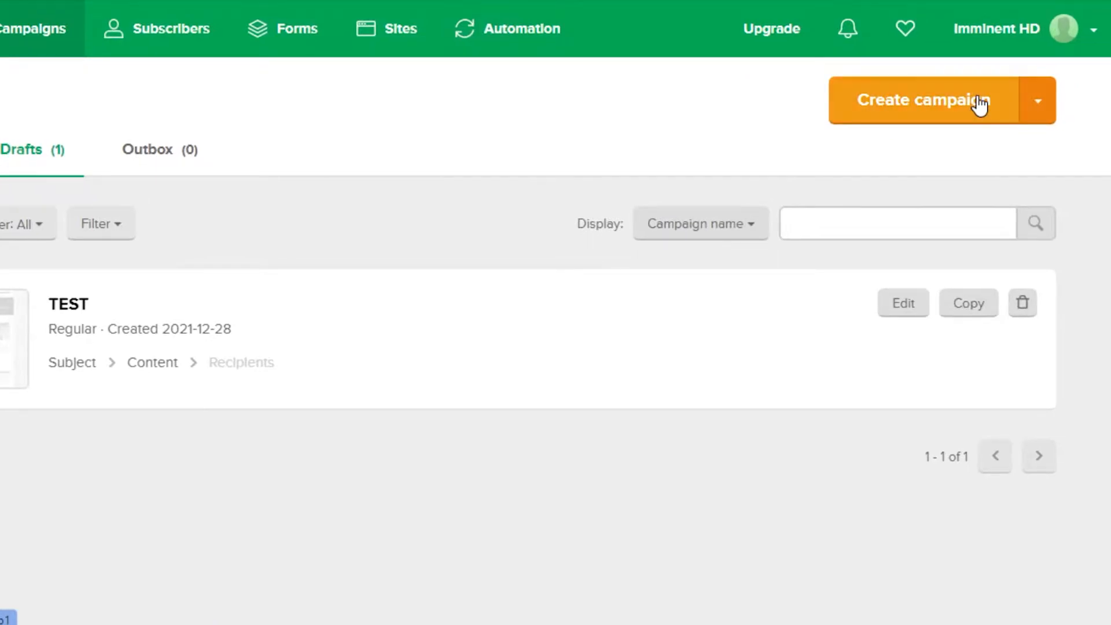
{"action": "left_click", "coordinate": [980, 105]}
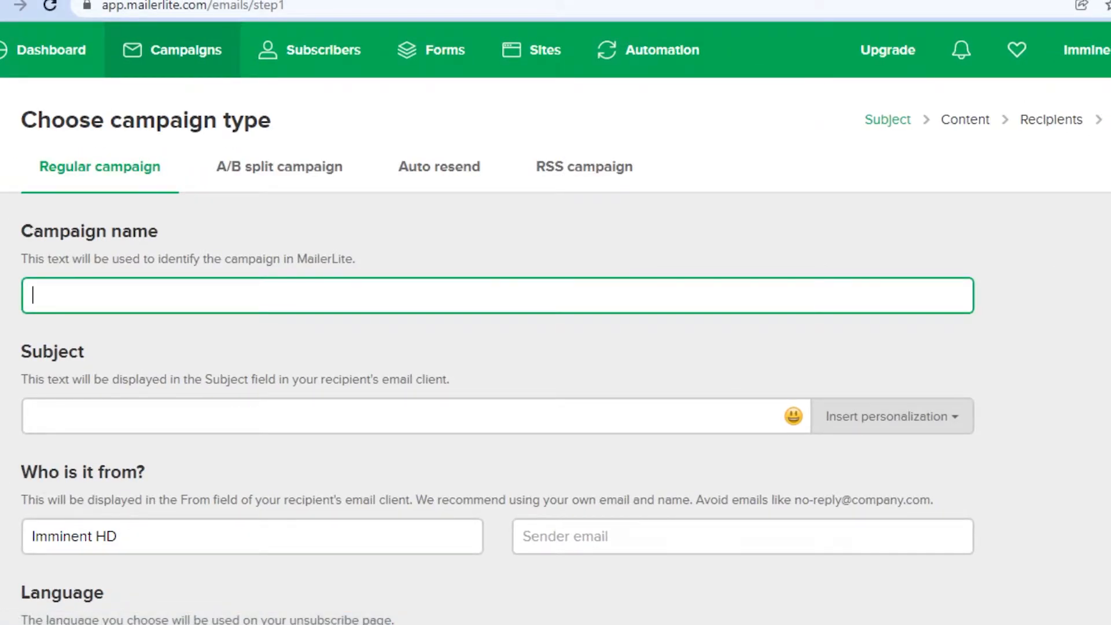
{"action": "scroll", "coordinate": [555, 347], "scroll_direction": "down", "scroll_amount": 5}
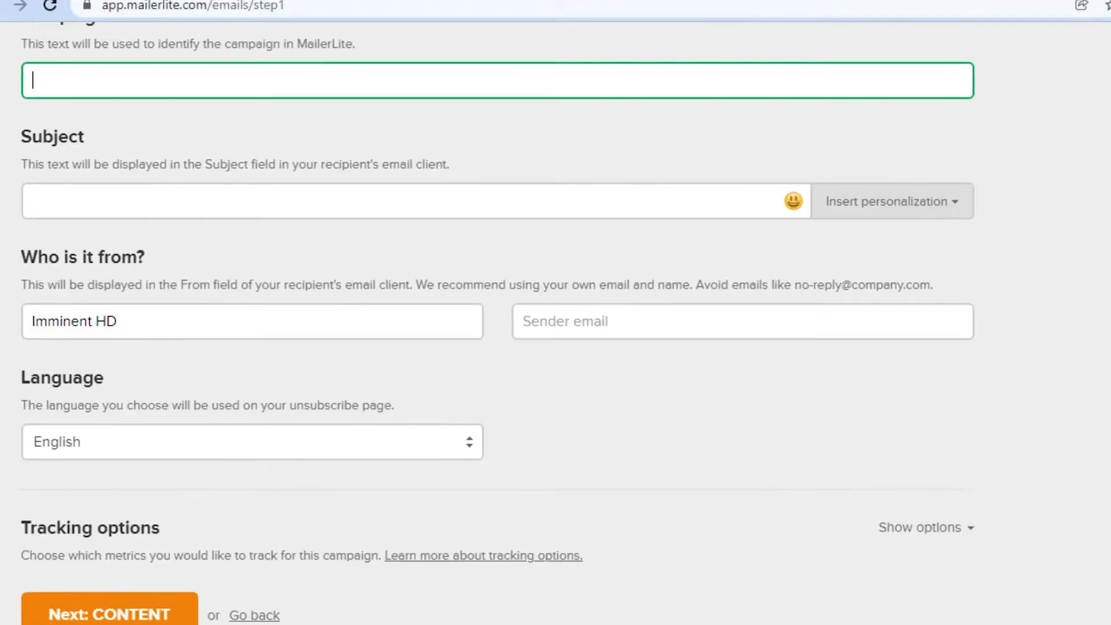
{"action": "scroll", "coordinate": [556, 347], "scroll_direction": "up", "scroll_amount": 5}
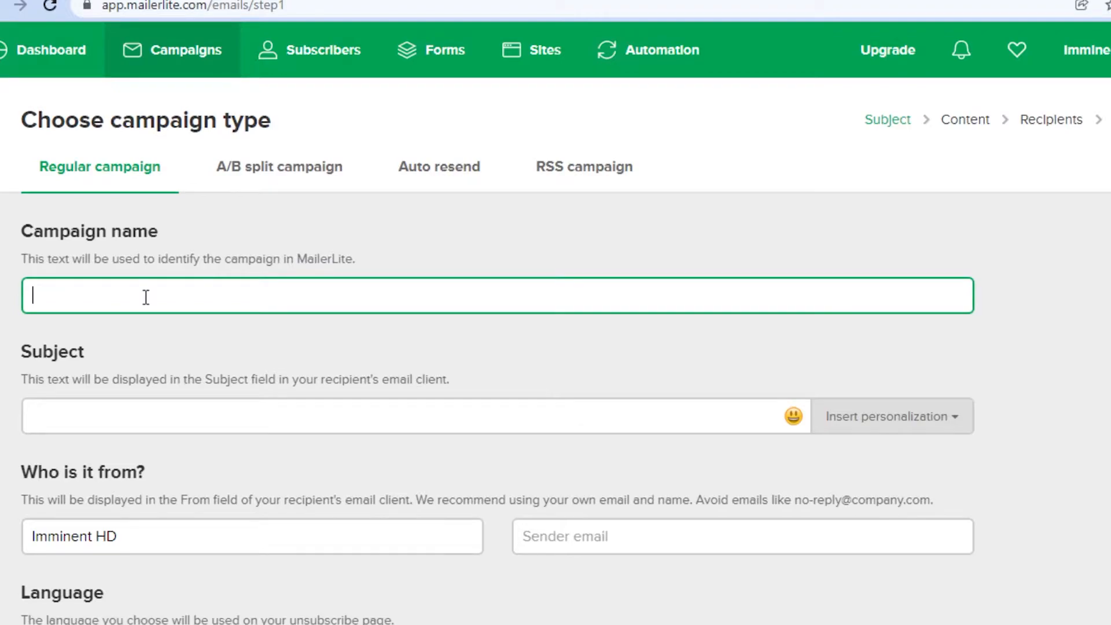
Name the campaign "Test 2 CP", set its subject to "TEST TEXT" and the sender name to "THE SOCIAL GUIDE"
{"action": "type", "text": "Test 2 CP"}
{"action": "scroll", "coordinate": [556, 312], "scroll_direction": "down", "scroll_amount": 2}
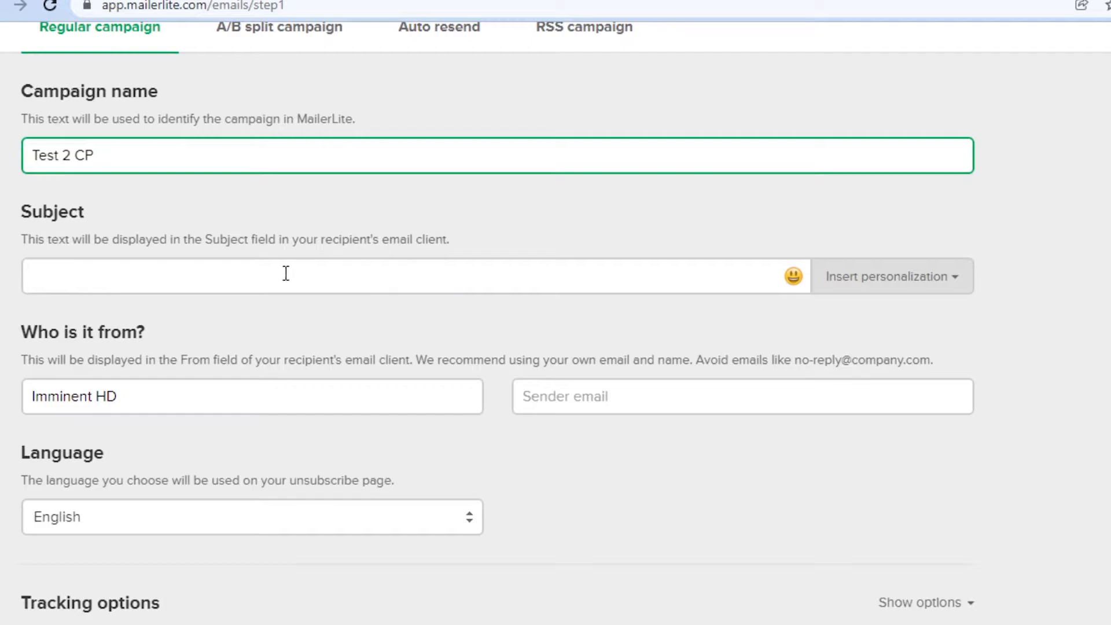
{"action": "left_click", "coordinate": [286, 274]}
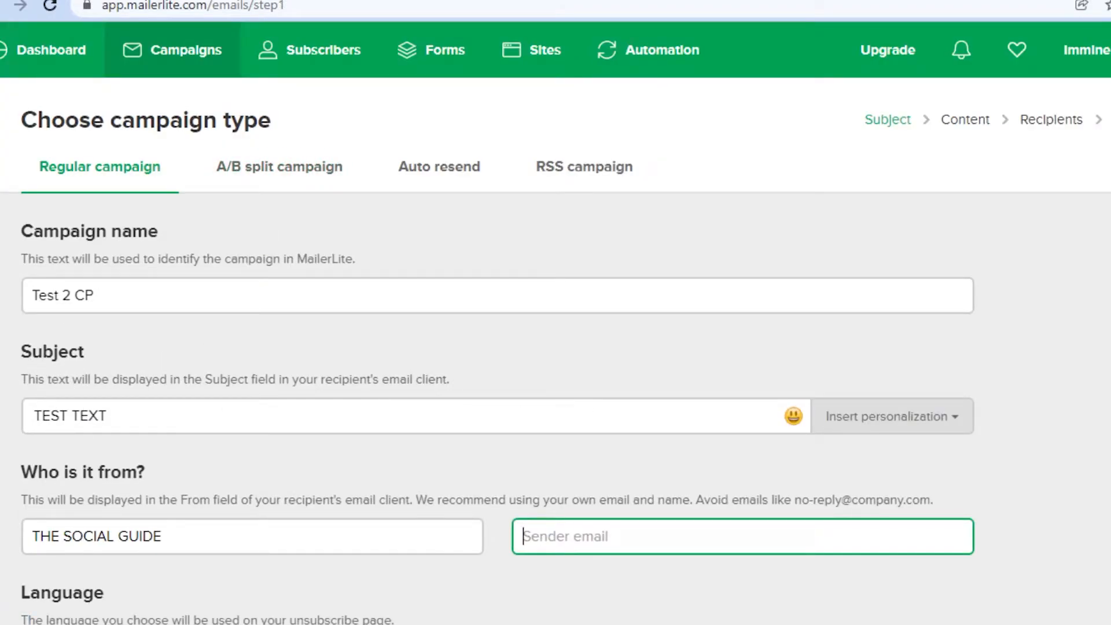
Review the campaign details, continue to the email content stage and choose the drag & drop editor
{"action": "scroll", "coordinate": [556, 324], "scroll_direction": "down", "scroll_amount": 3}
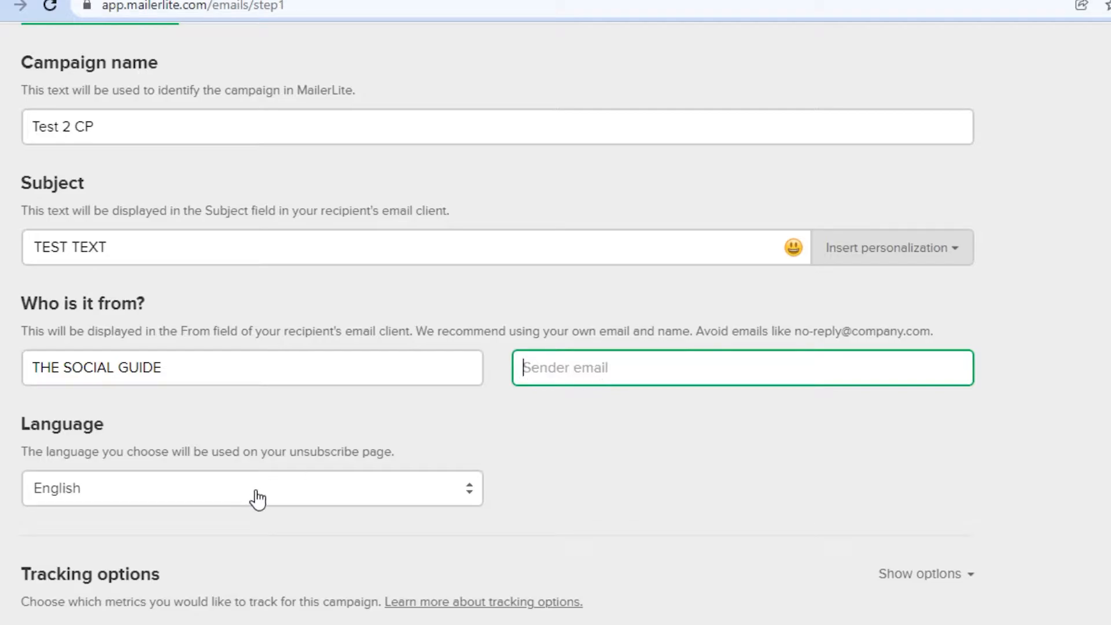
{"action": "scroll", "coordinate": [556, 312], "scroll_direction": "down", "scroll_amount": 2}
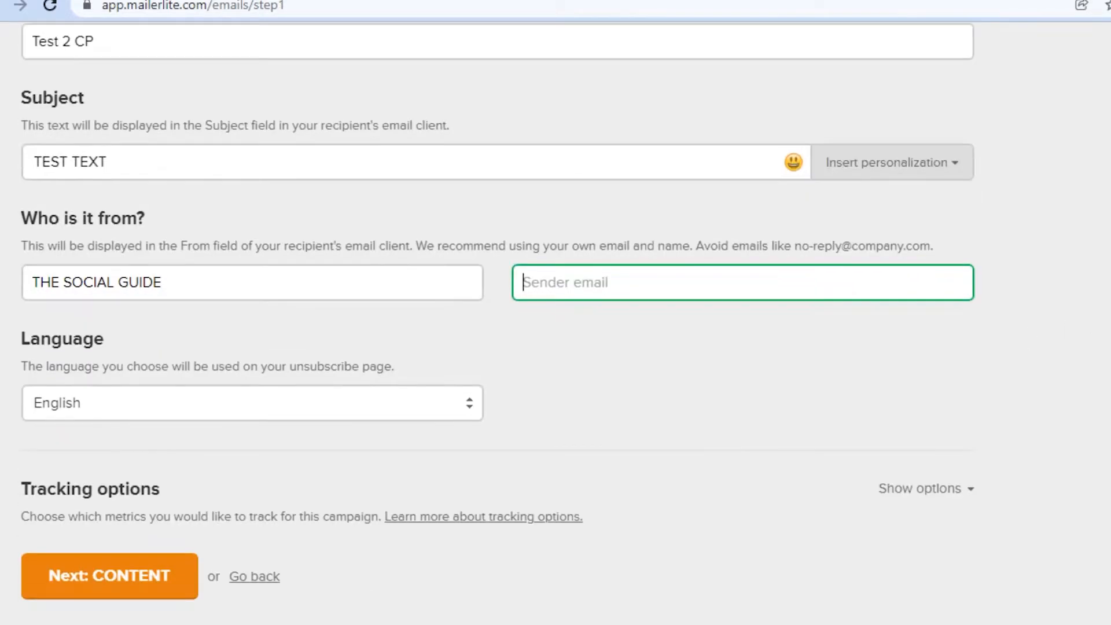
{"action": "scroll", "coordinate": [555, 313], "scroll_direction": "up", "scroll_amount": 5}
{"action": "scroll", "coordinate": [556, 313], "scroll_direction": "down", "scroll_amount": 4}
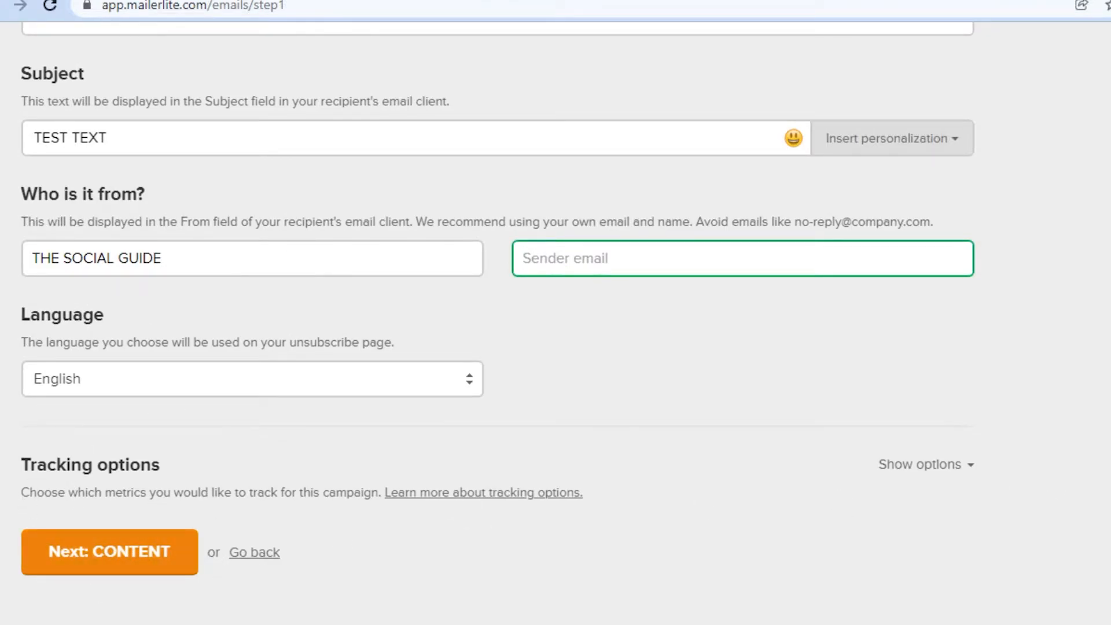
{"action": "scroll", "coordinate": [555, 312], "scroll_direction": "up", "scroll_amount": 4}
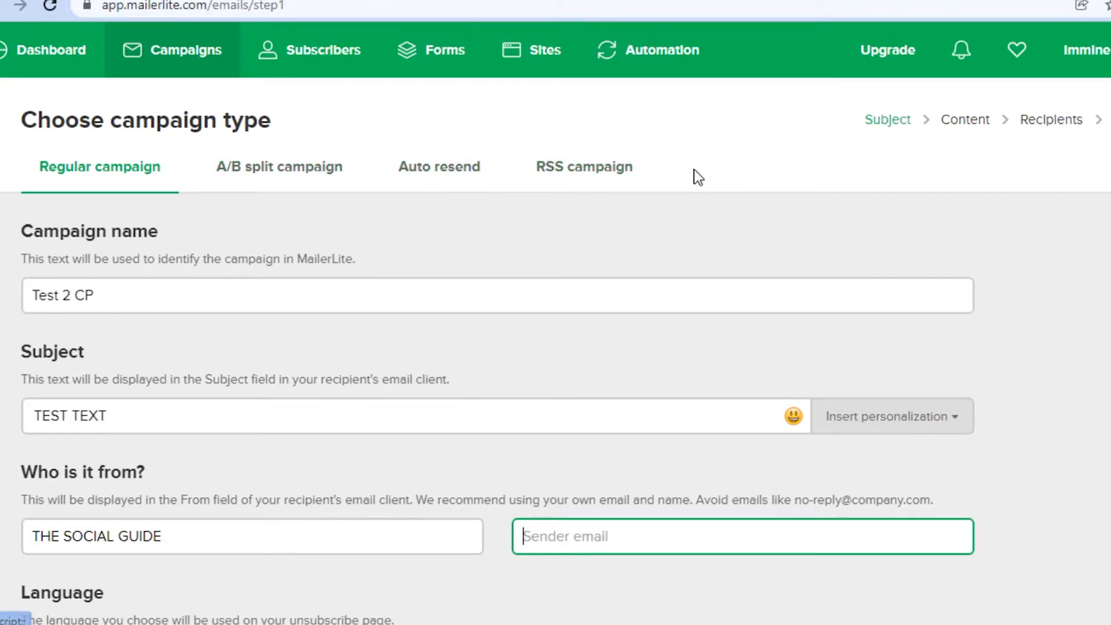
{"action": "scroll", "coordinate": [555, 347], "scroll_direction": "down", "scroll_amount": 5}
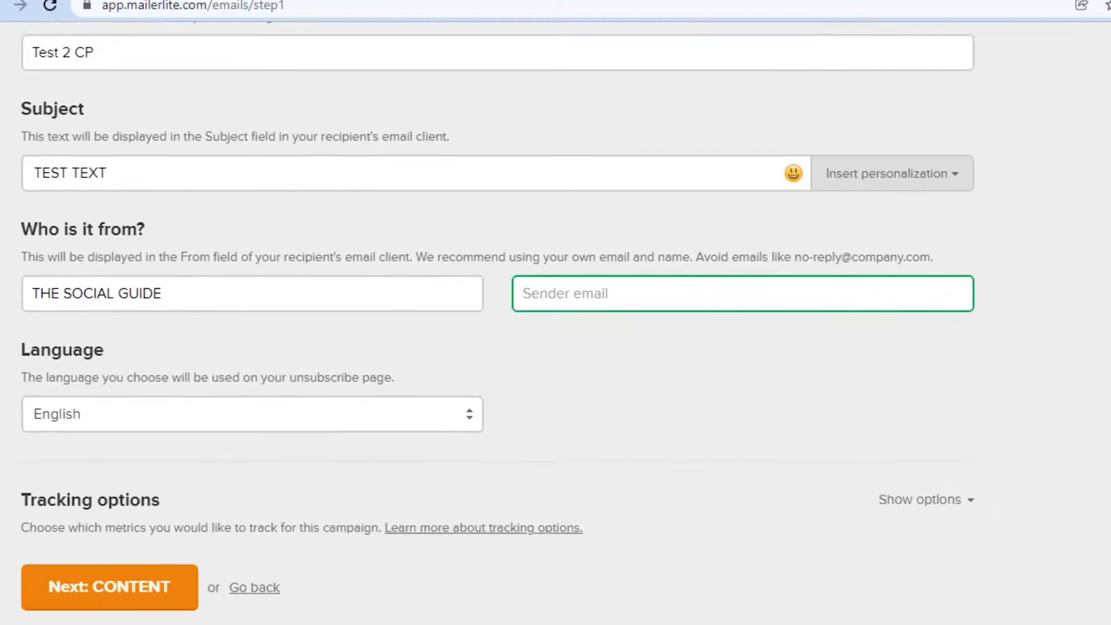
{"action": "left_click", "coordinate": [130, 552]}
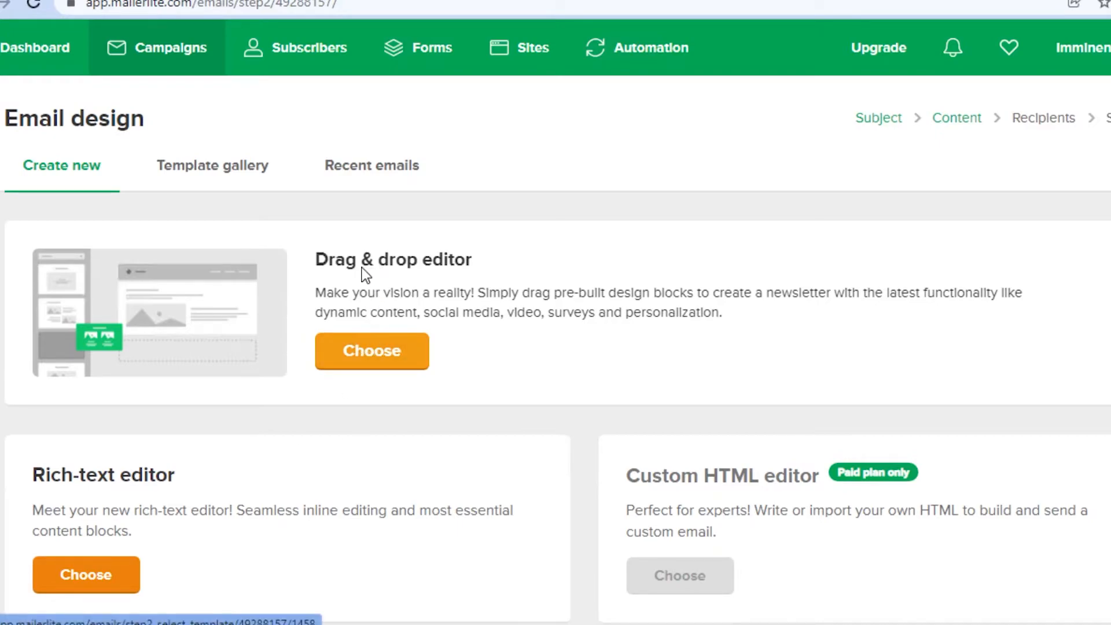
{"action": "left_click", "coordinate": [370, 363]}
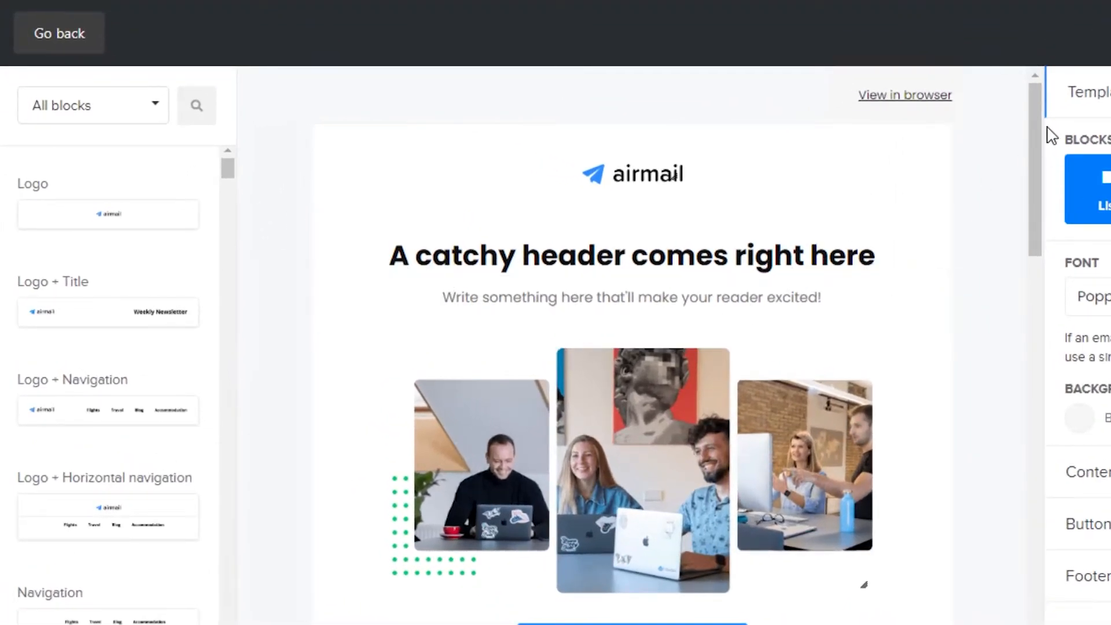
Look through the default email template from its header down to the footer
{"action": "left_click_drag", "start_coordinate": [1036, 122], "coordinate": [1032, 502]}
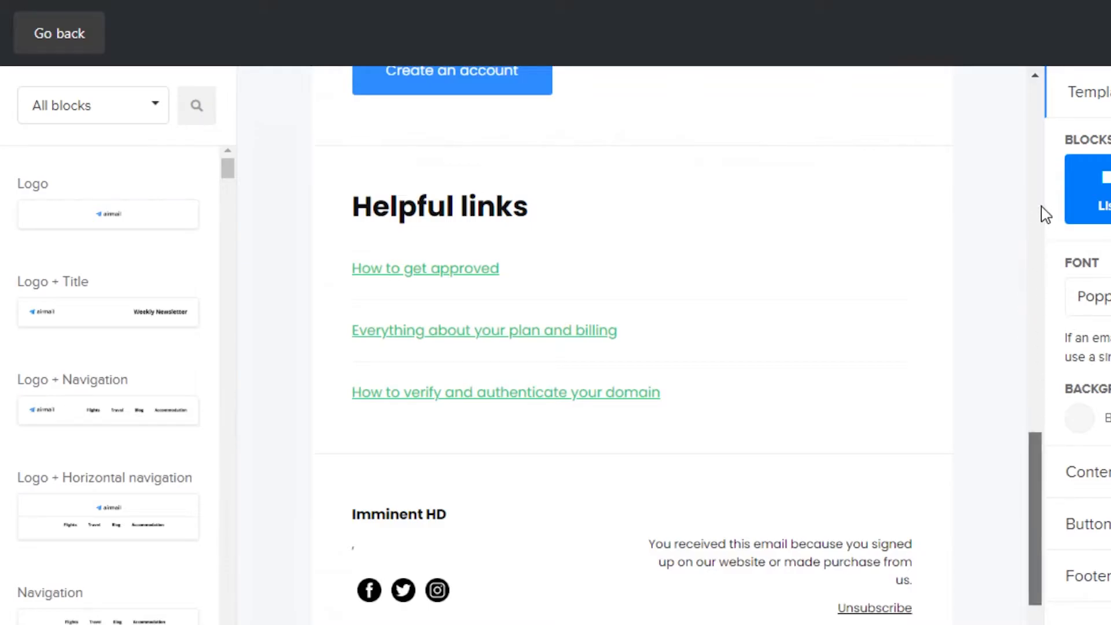
{"action": "scroll", "coordinate": [949, 191], "scroll_direction": "up", "scroll_amount": 10}
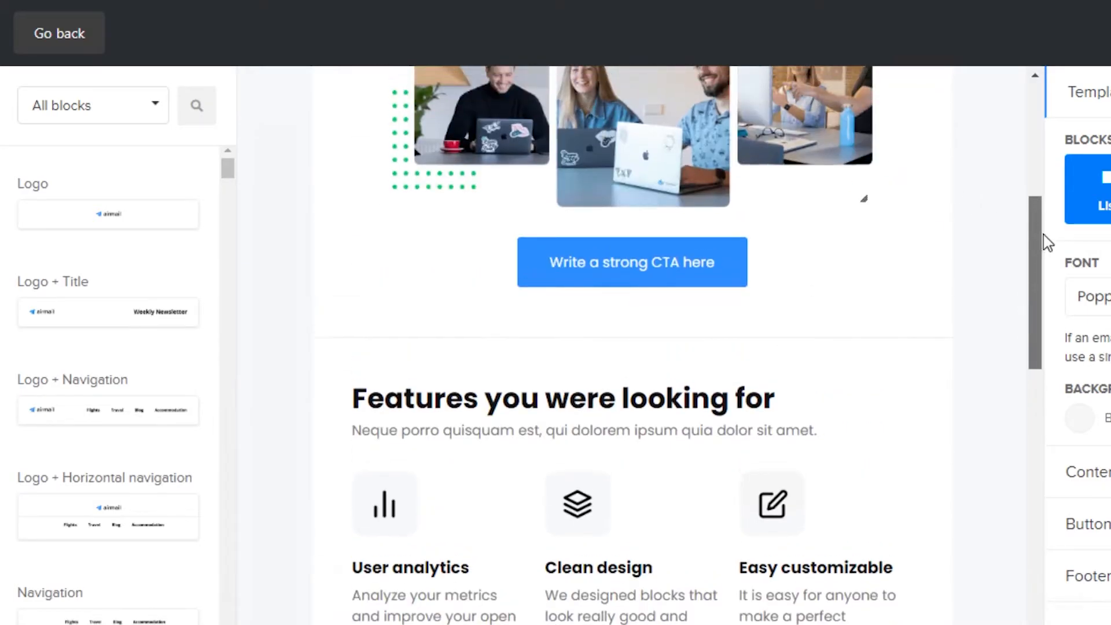
{"action": "left_click_drag", "start_coordinate": [1039, 239], "coordinate": [1043, 60]}
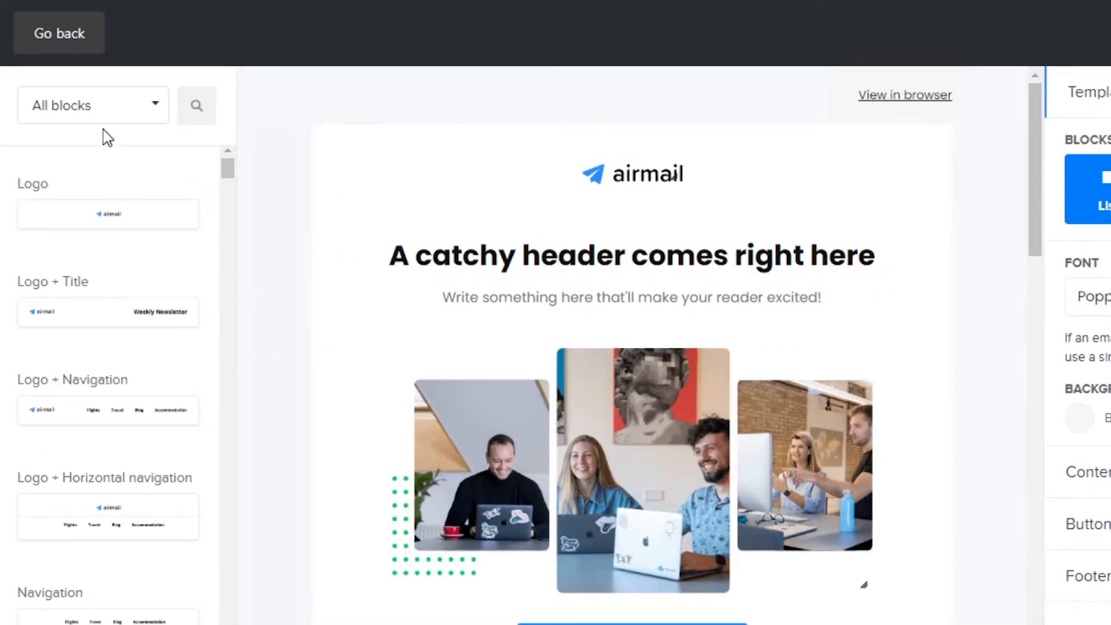
Look through the content block categories and filter the list to Header blocks to examine the available layouts
{"action": "left_click", "coordinate": [152, 107]}
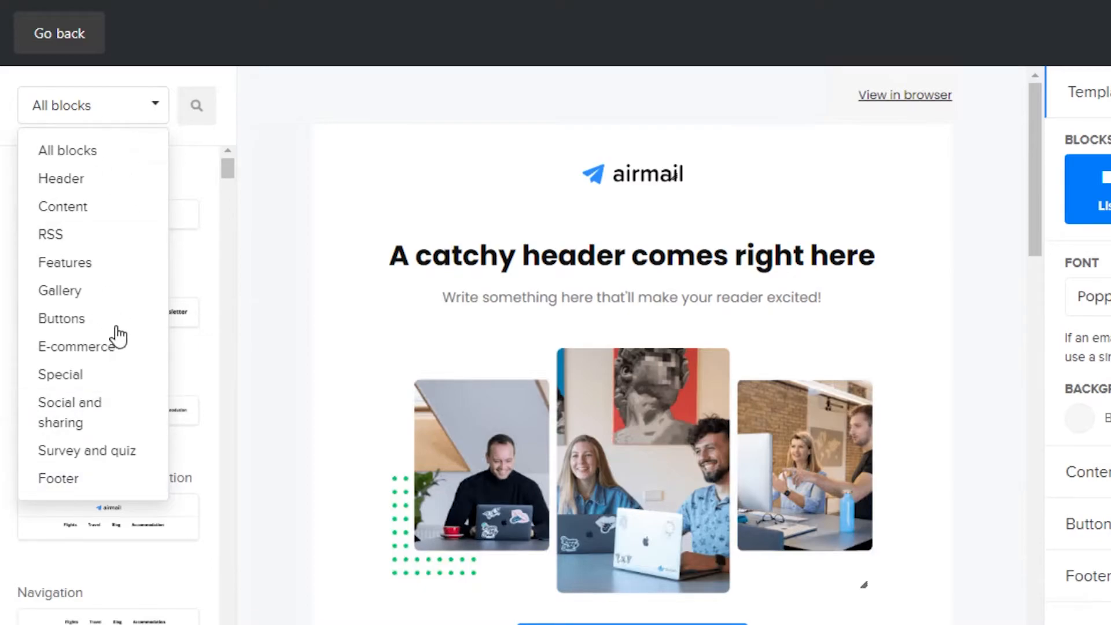
{"action": "left_click", "coordinate": [78, 151]}
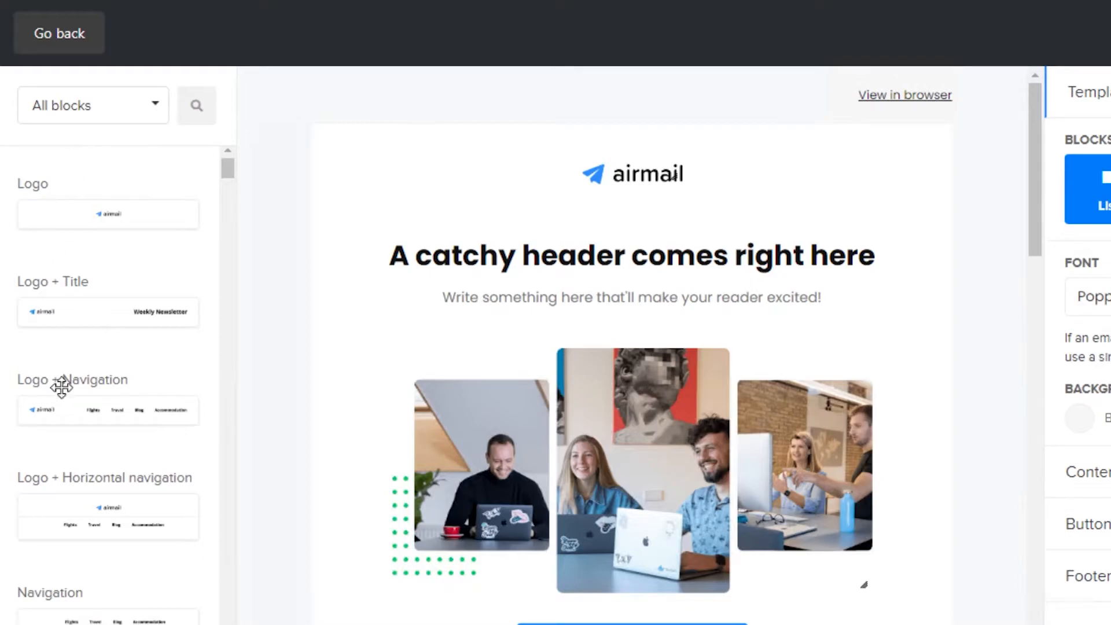
{"action": "left_click", "coordinate": [164, 107]}
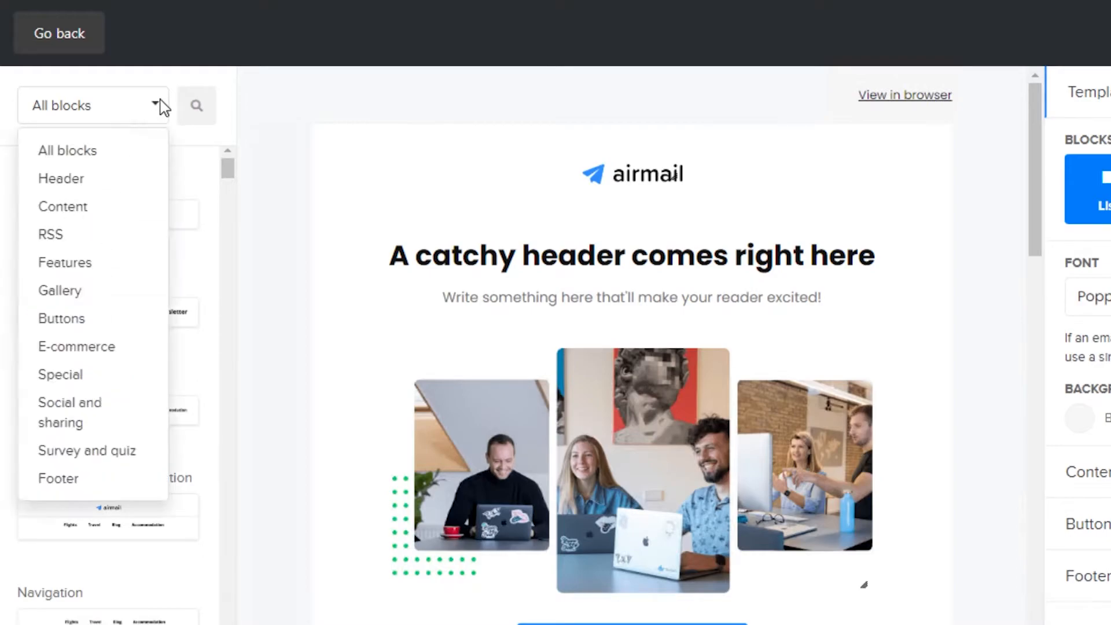
{"action": "left_click", "coordinate": [61, 178]}
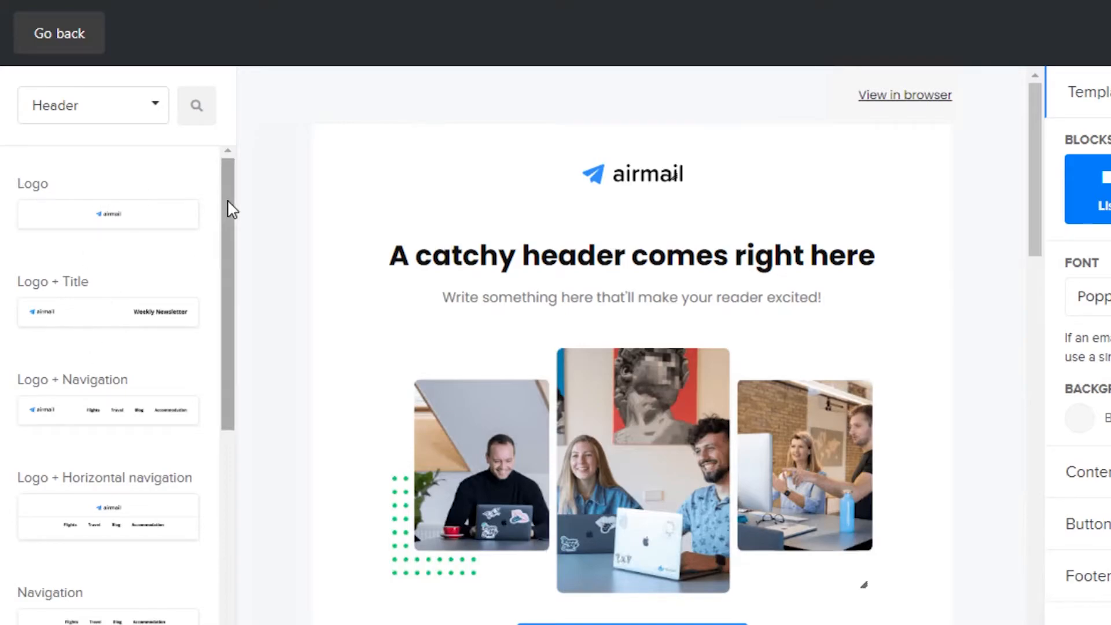
{"action": "scroll", "coordinate": [235, 448], "scroll_direction": "down", "scroll_amount": 1}
{"action": "scroll", "coordinate": [237, 449], "scroll_direction": "down", "scroll_amount": 5}
{"action": "scroll", "coordinate": [238, 220], "scroll_direction": "up", "scroll_amount": 6}
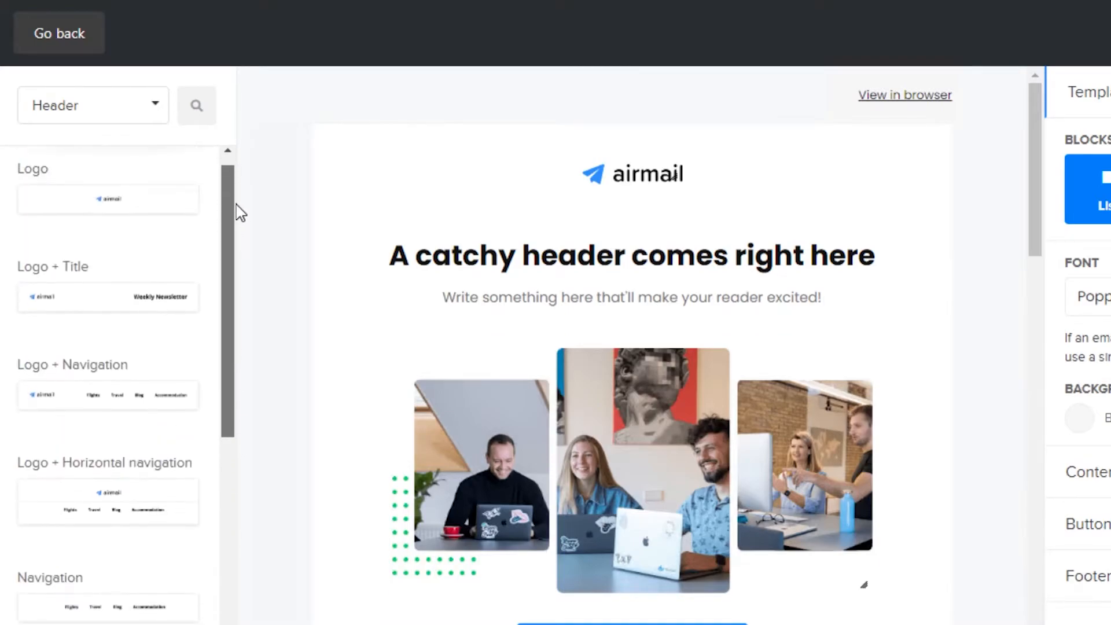
Set the email template's background color to light blue #bfdeff
{"action": "mouse_move", "coordinate": [754, 119]}
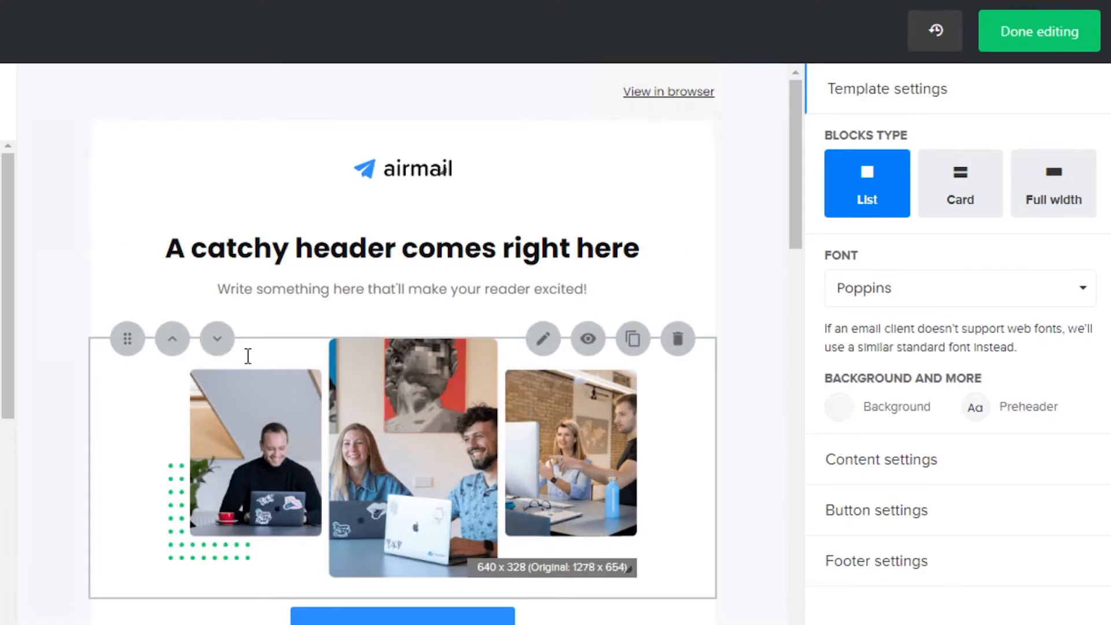
{"action": "left_click", "coordinate": [839, 408]}
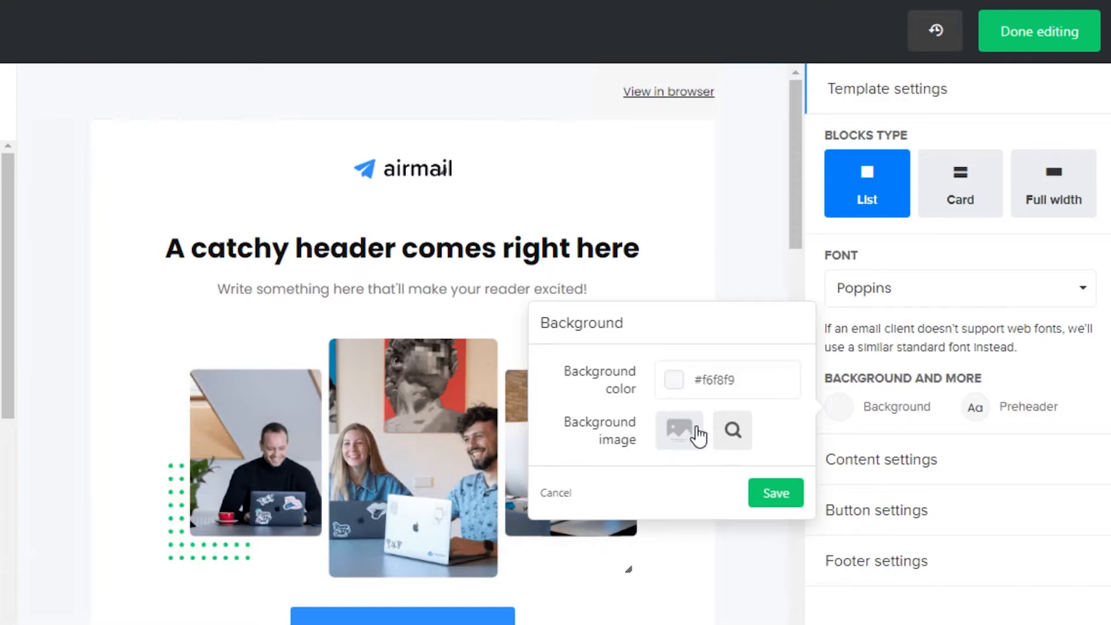
{"action": "left_click", "coordinate": [675, 391]}
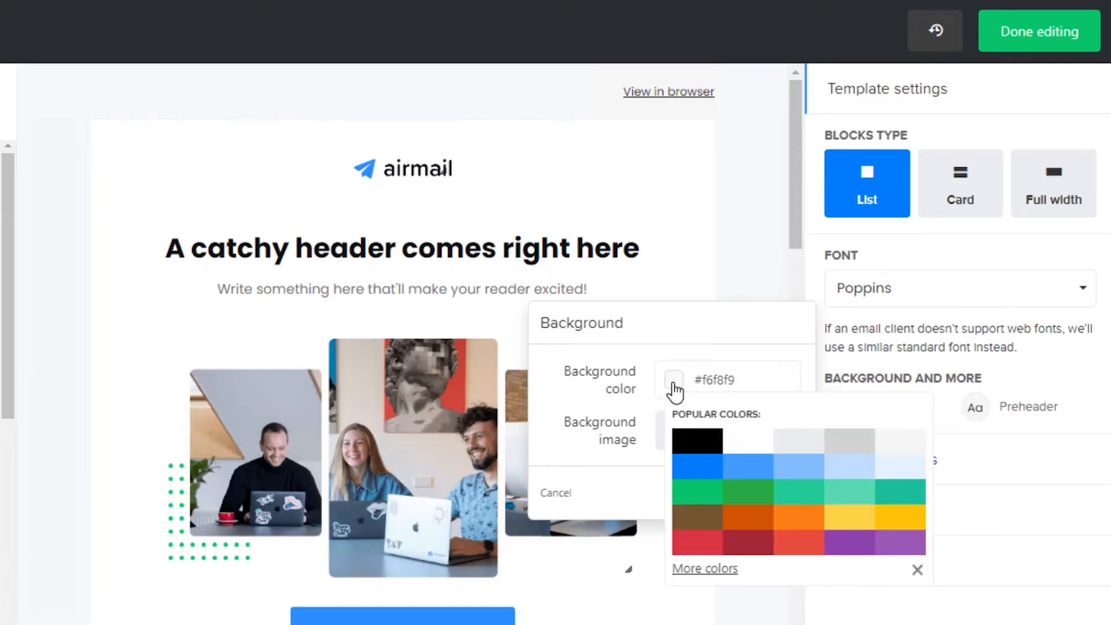
{"action": "left_click", "coordinate": [868, 479]}
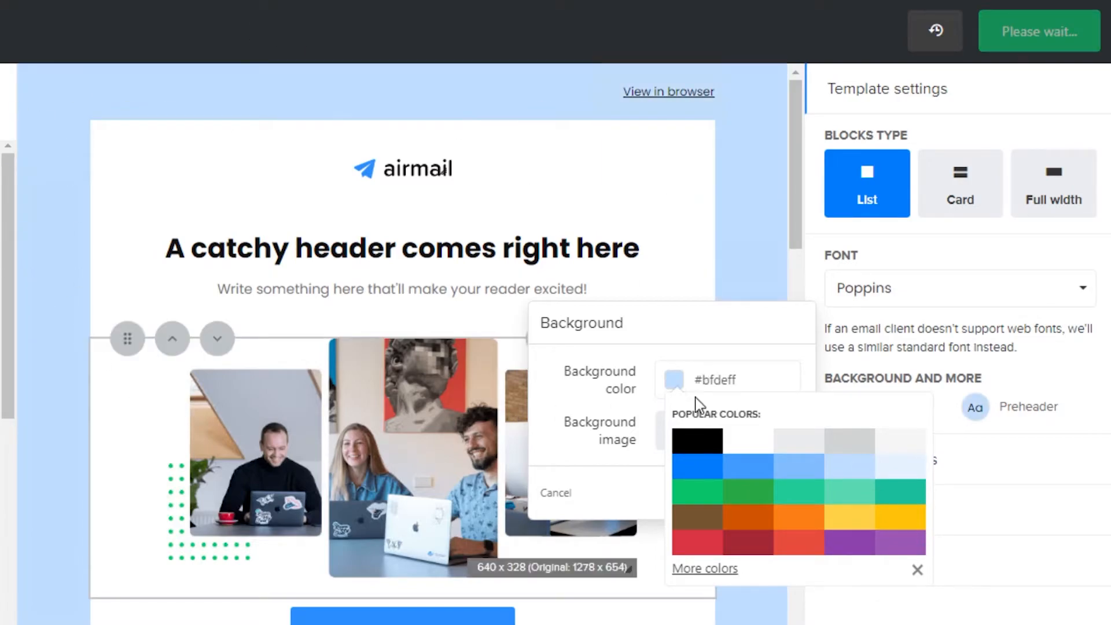
{"action": "left_click", "coordinate": [817, 237]}
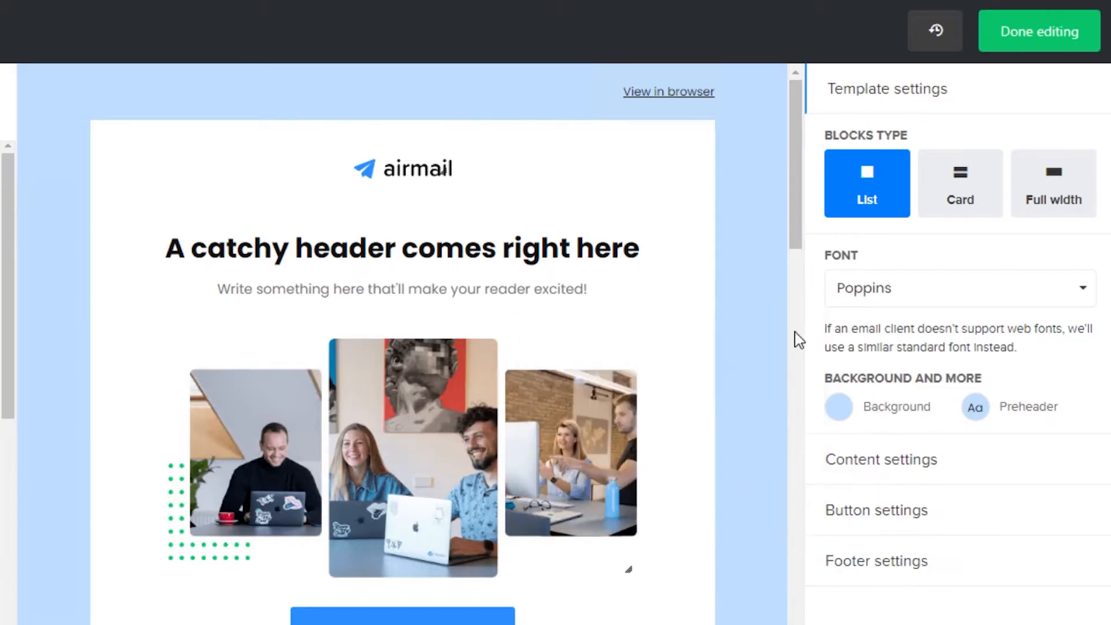
Change the email's main heading to "MY EMAIL MARKETING TUTORIAL" and save it
{"action": "left_click", "coordinate": [891, 474]}
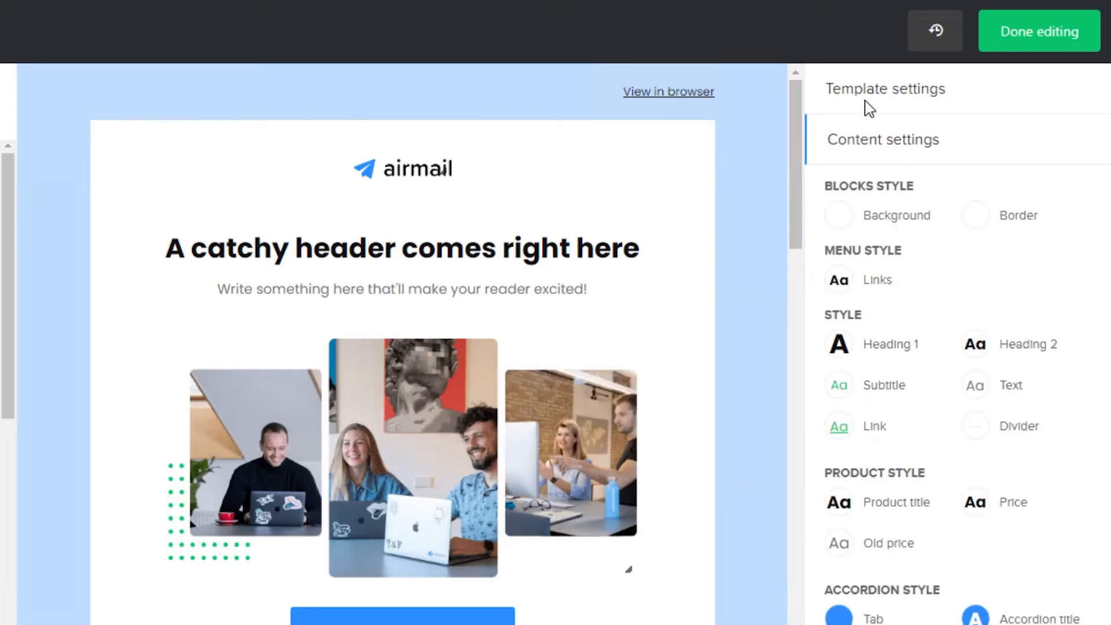
{"action": "mouse_move", "coordinate": [430, 262]}
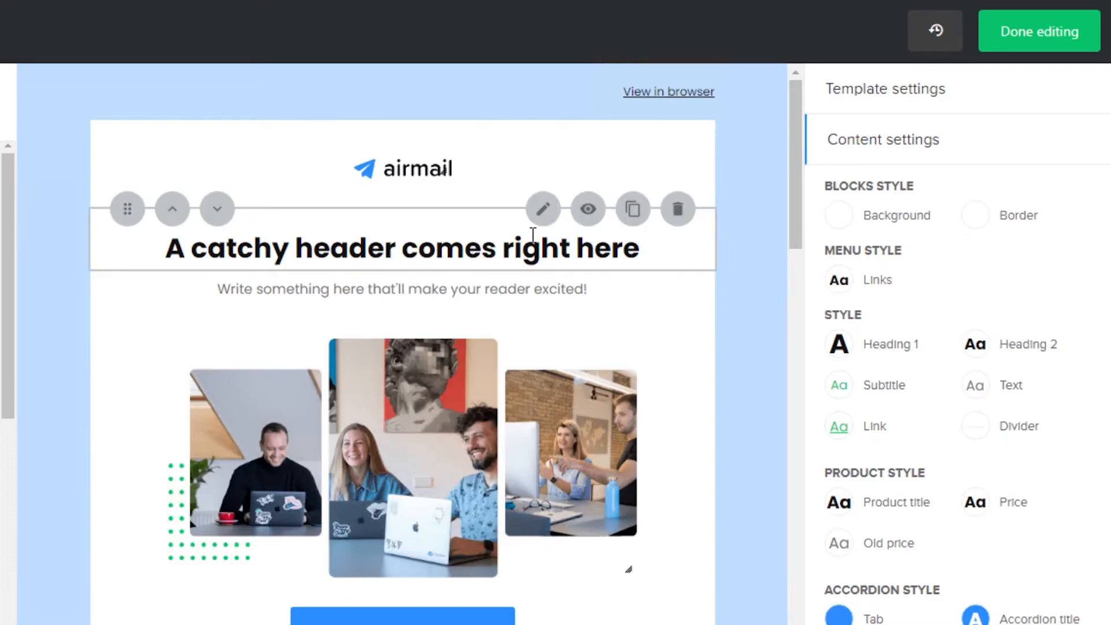
{"action": "left_click", "coordinate": [642, 260]}
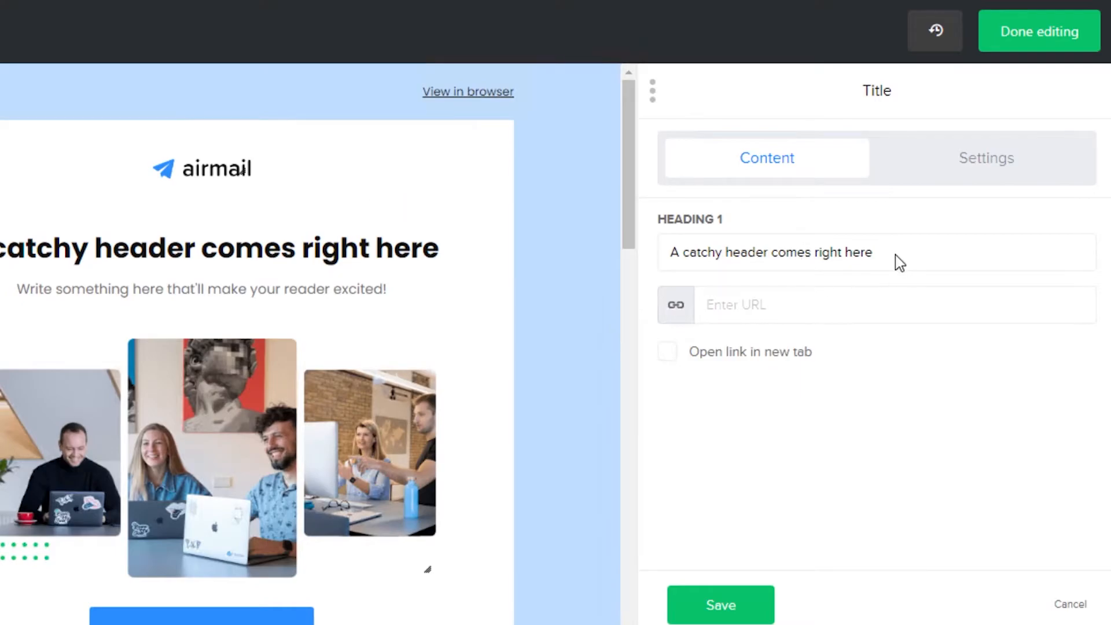
{"action": "left_click", "coordinate": [894, 253]}
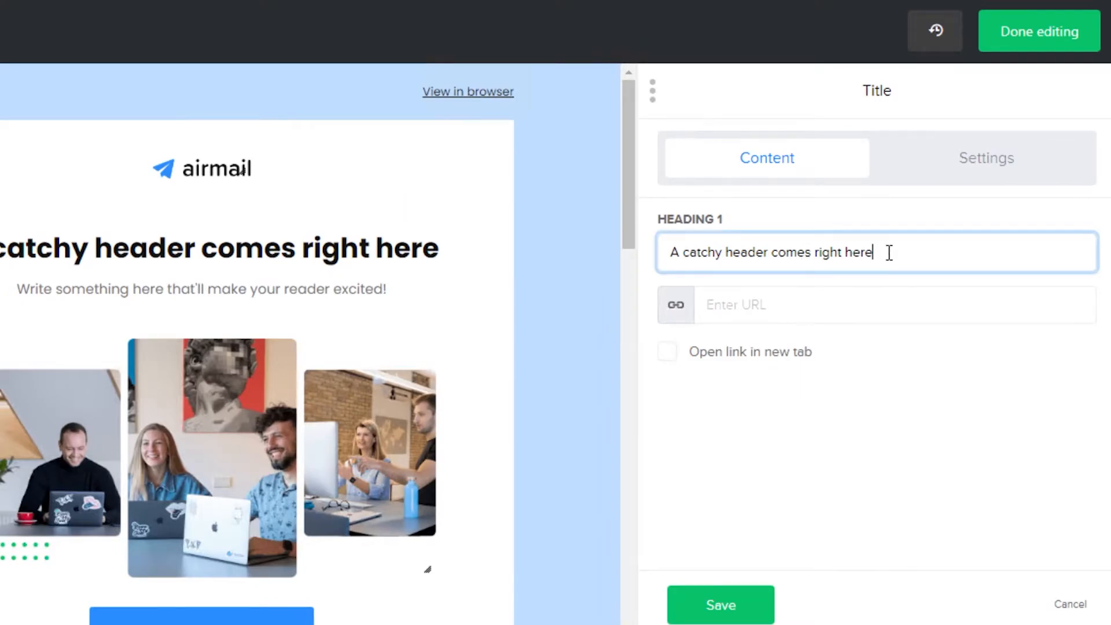
{"action": "key", "text": "BackSpace"}
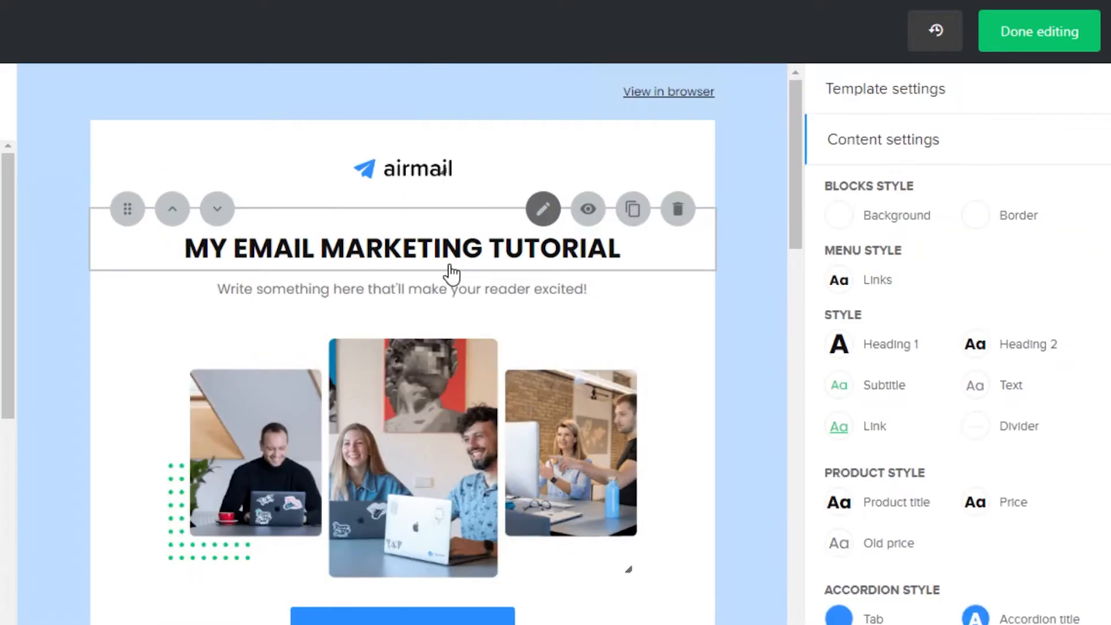
{"action": "left_click", "coordinate": [550, 212]}
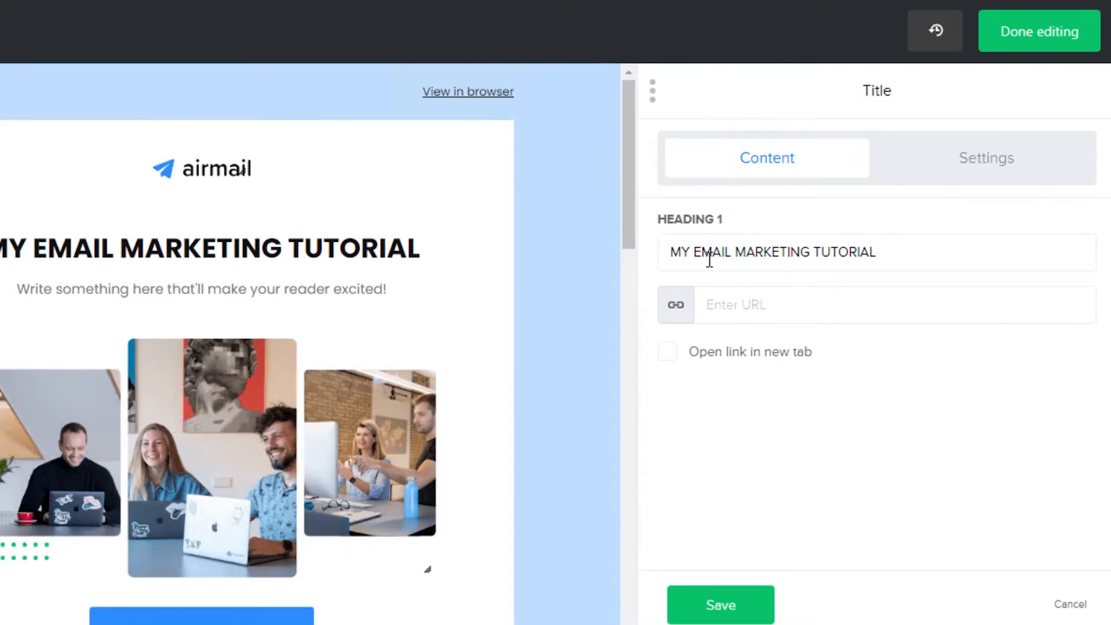
{"action": "left_click", "coordinate": [710, 615]}
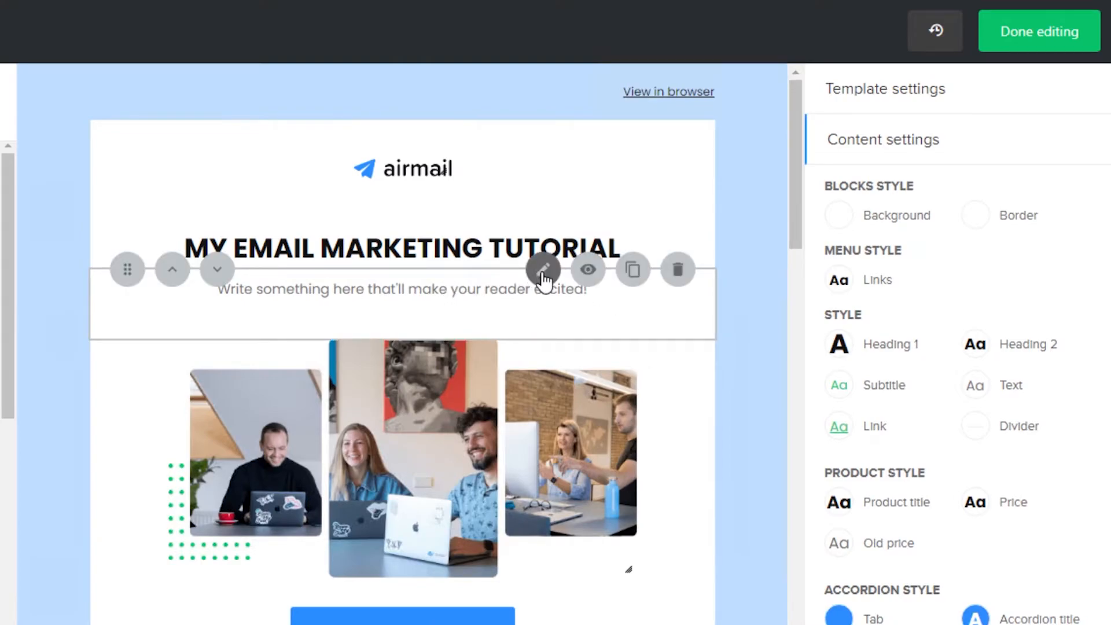
Replace the text under the heading with "MAKE SURE TO HIT THE LIKE BUTTON AND SUBSCRIBE", center it and save
{"action": "left_click", "coordinate": [543, 274]}
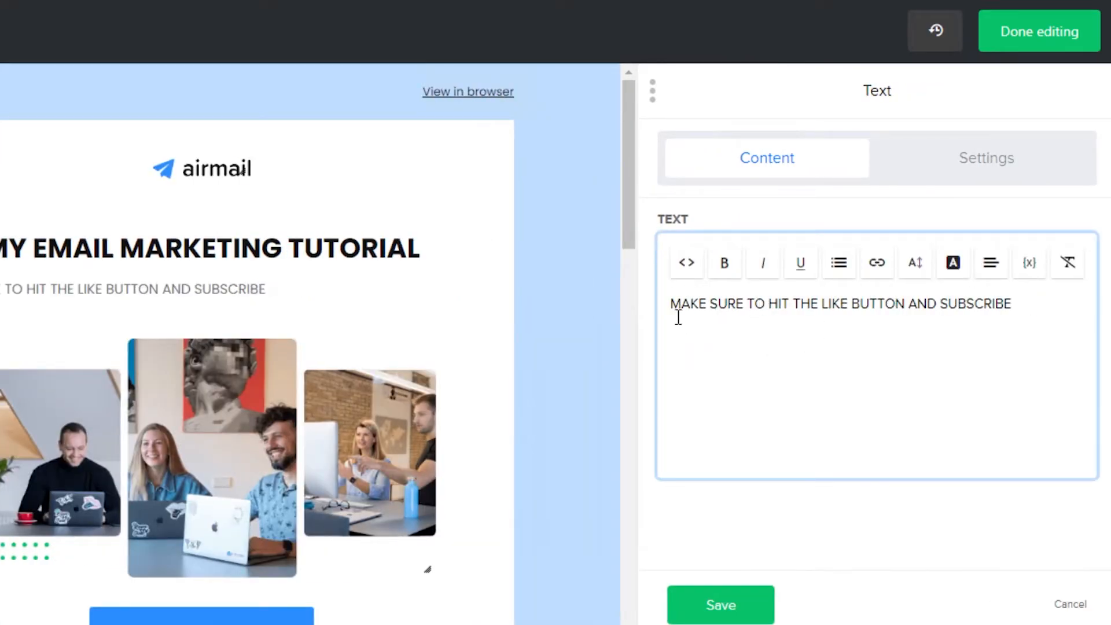
{"action": "left_click", "coordinate": [992, 269]}
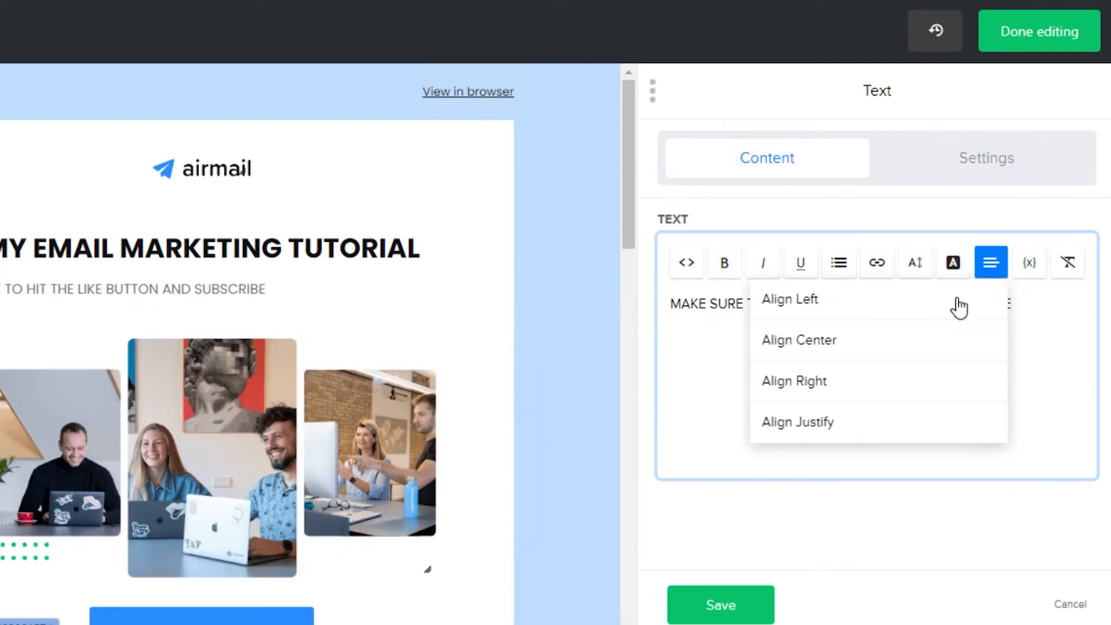
{"action": "left_click", "coordinate": [821, 346]}
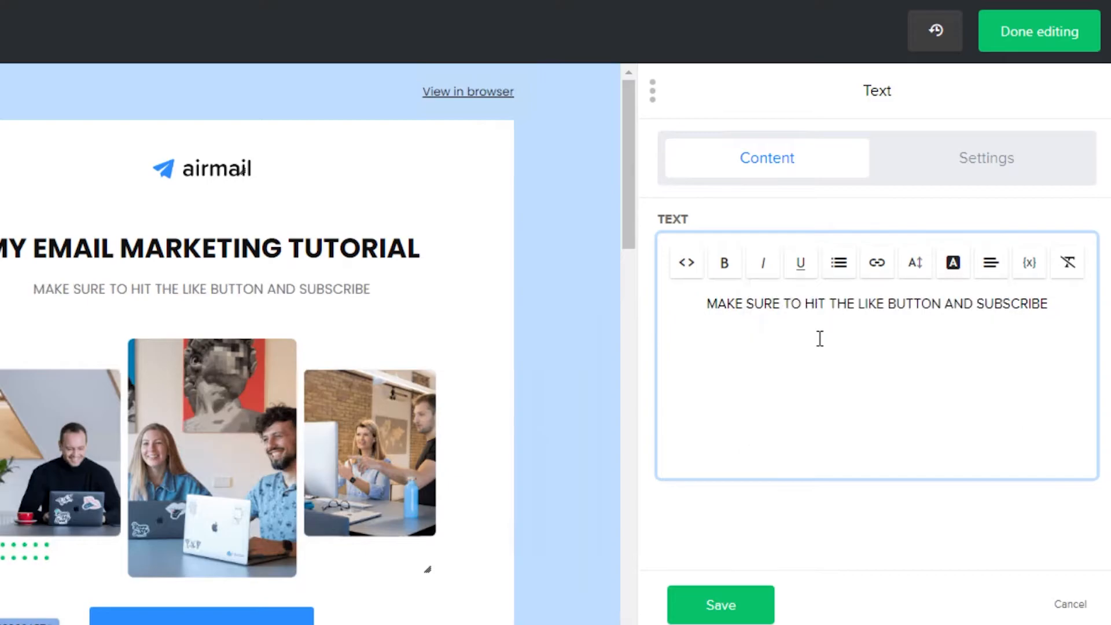
{"action": "left_click", "coordinate": [720, 607]}
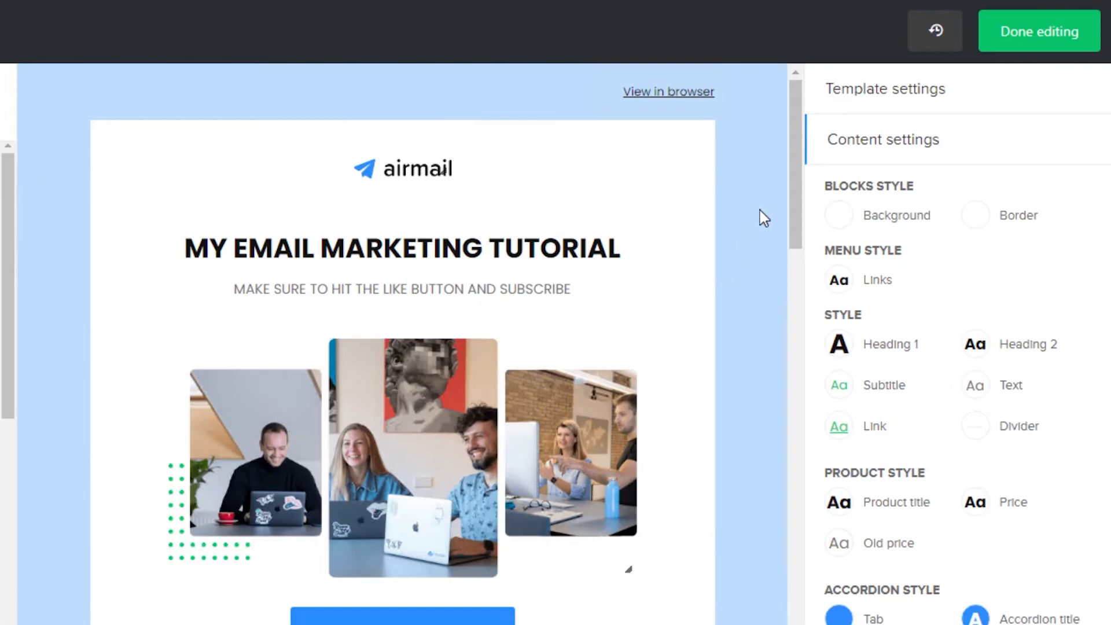
Change the label of the call-to-action button below the images to "CLICK HERE" and save it
{"action": "left_click_drag", "start_coordinate": [797, 144], "coordinate": [797, 246]}
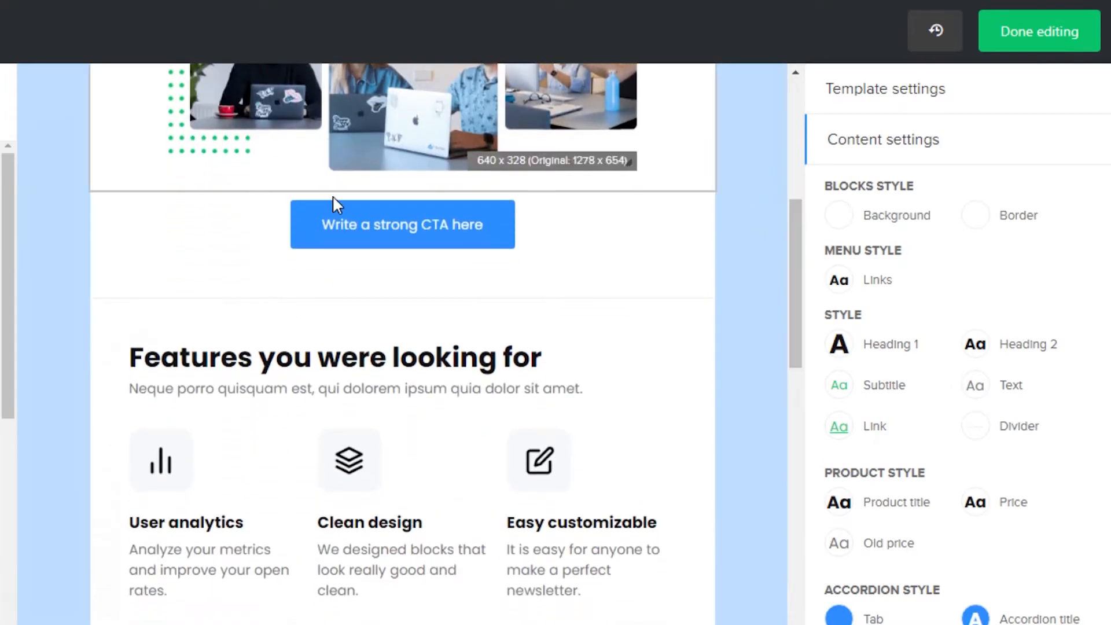
{"action": "mouse_move", "coordinate": [404, 240]}
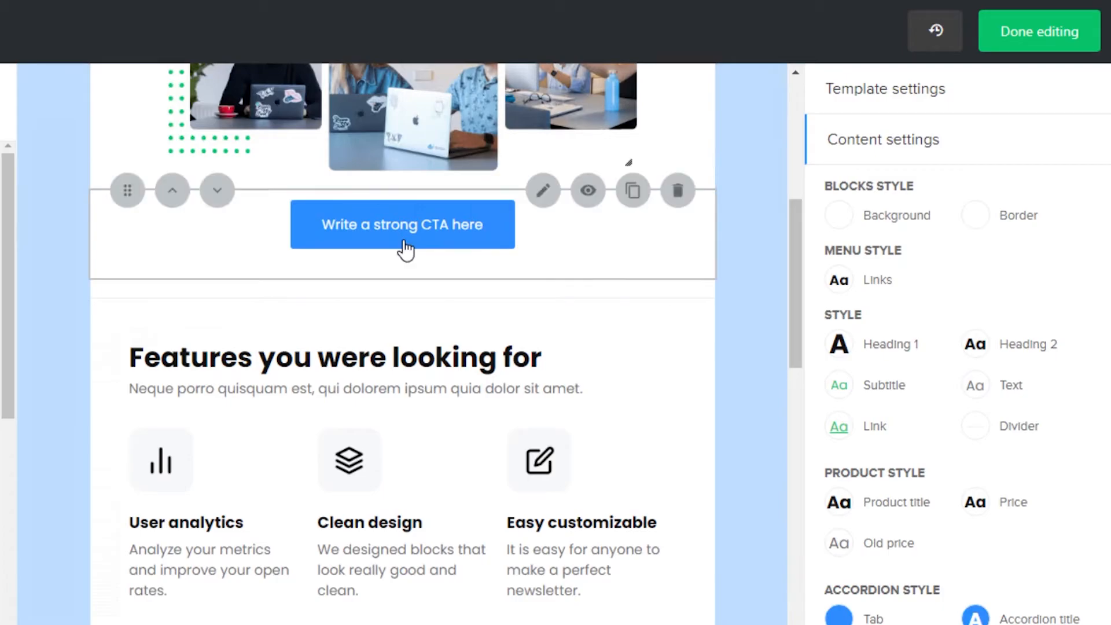
{"action": "left_click", "coordinate": [543, 192]}
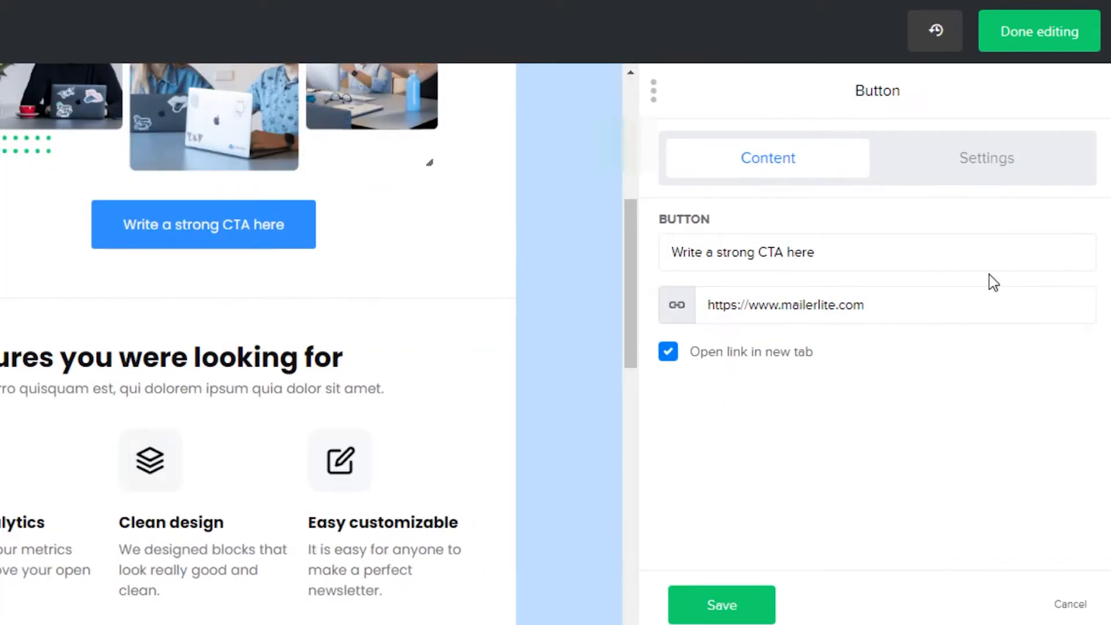
{"action": "left_click", "coordinate": [821, 254]}
{"action": "key", "text": "ctrl+a"}
{"action": "type", "text": "CLICK HERE"}
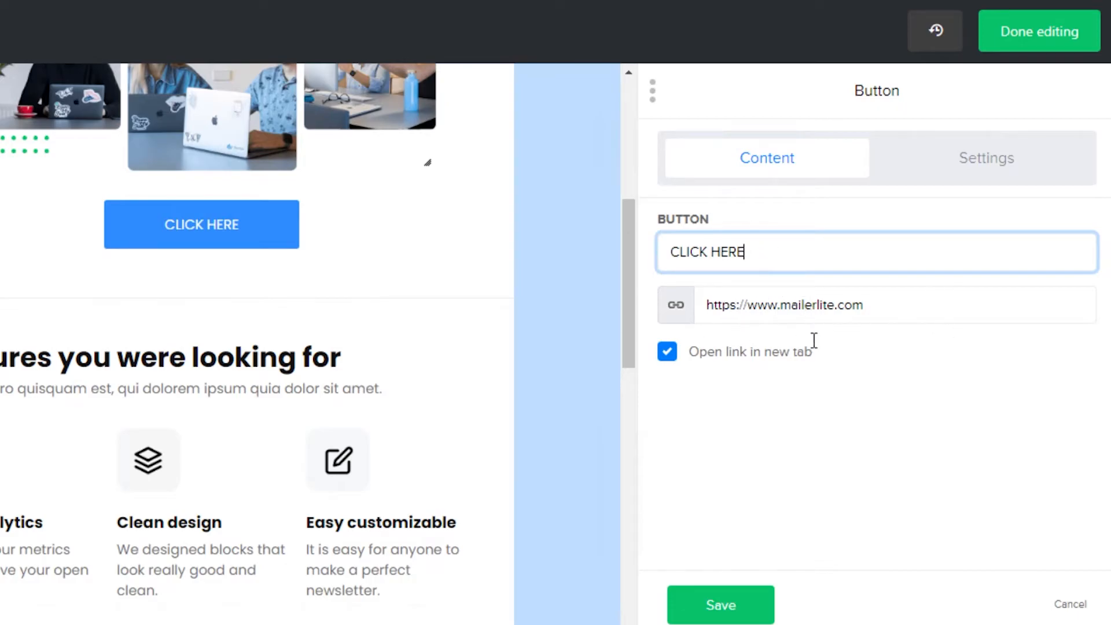
{"action": "left_click", "coordinate": [727, 597]}
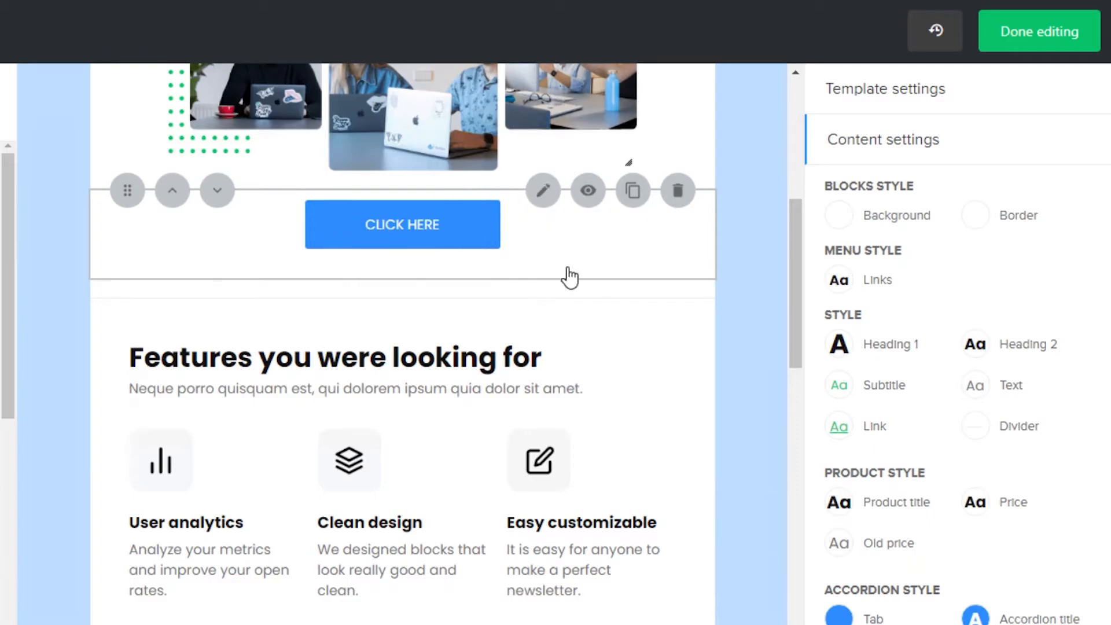
Delete the "Features you were looking for" block from the email
{"action": "left_click_drag", "start_coordinate": [800, 236], "coordinate": [800, 274]}
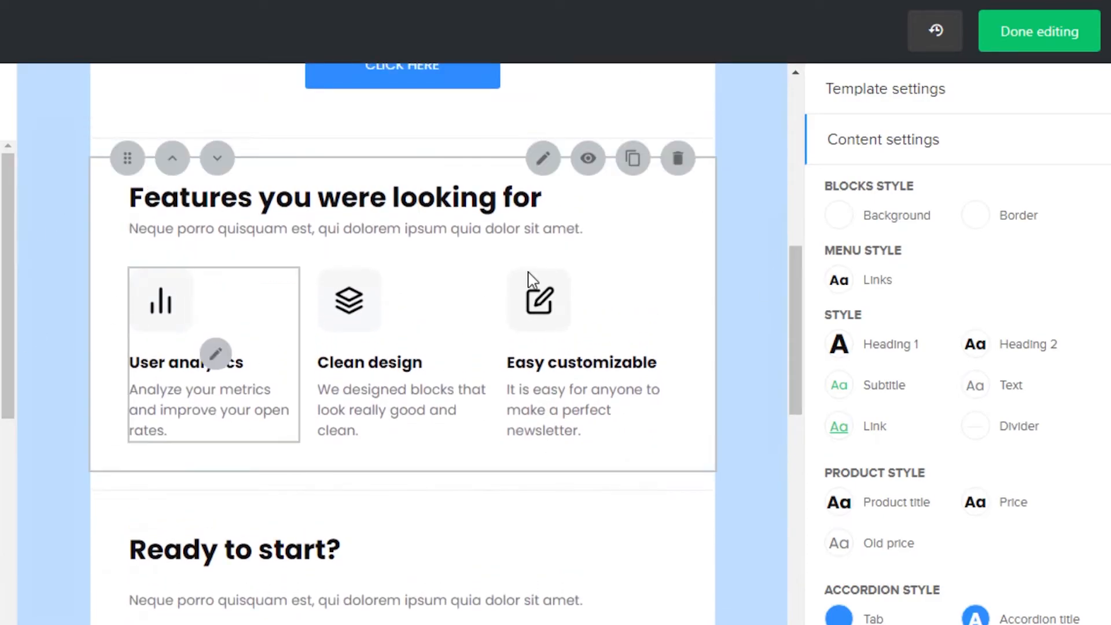
{"action": "left_click", "coordinate": [678, 159]}
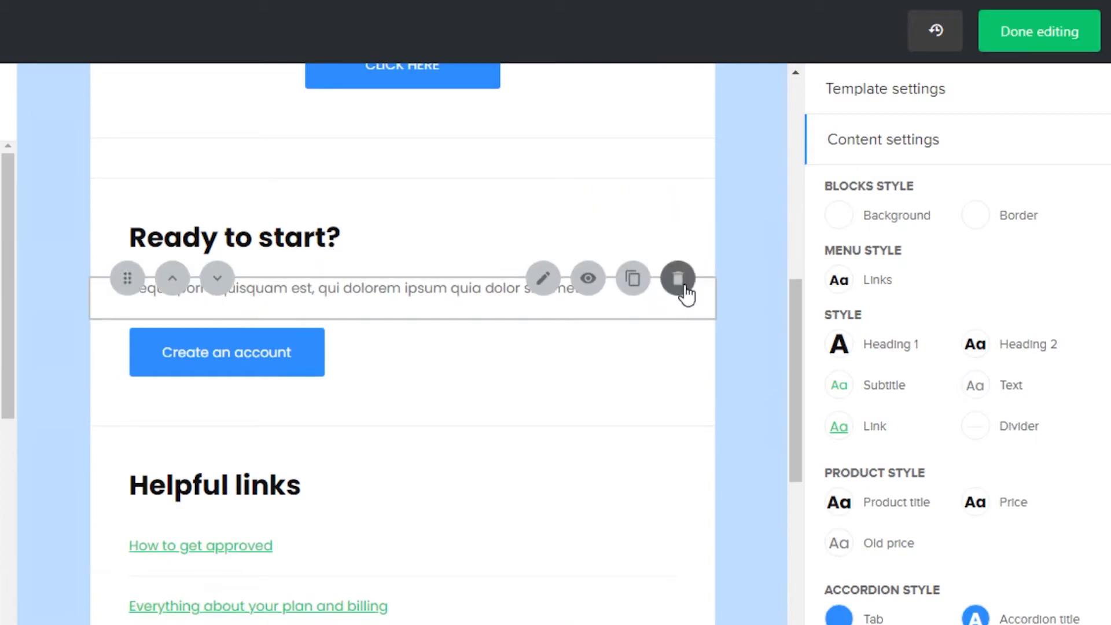
Delete the placeholder paragraph under "Ready to start?" and relabel the "Create an account" button as "click here"
{"action": "left_click", "coordinate": [684, 286]}
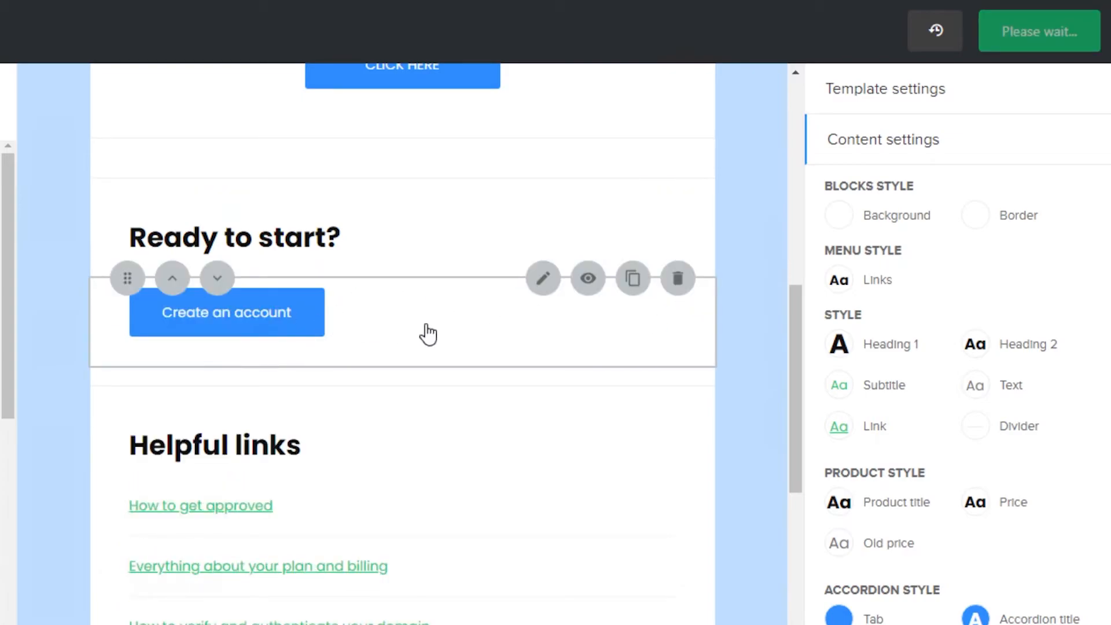
{"action": "left_click", "coordinate": [544, 279]}
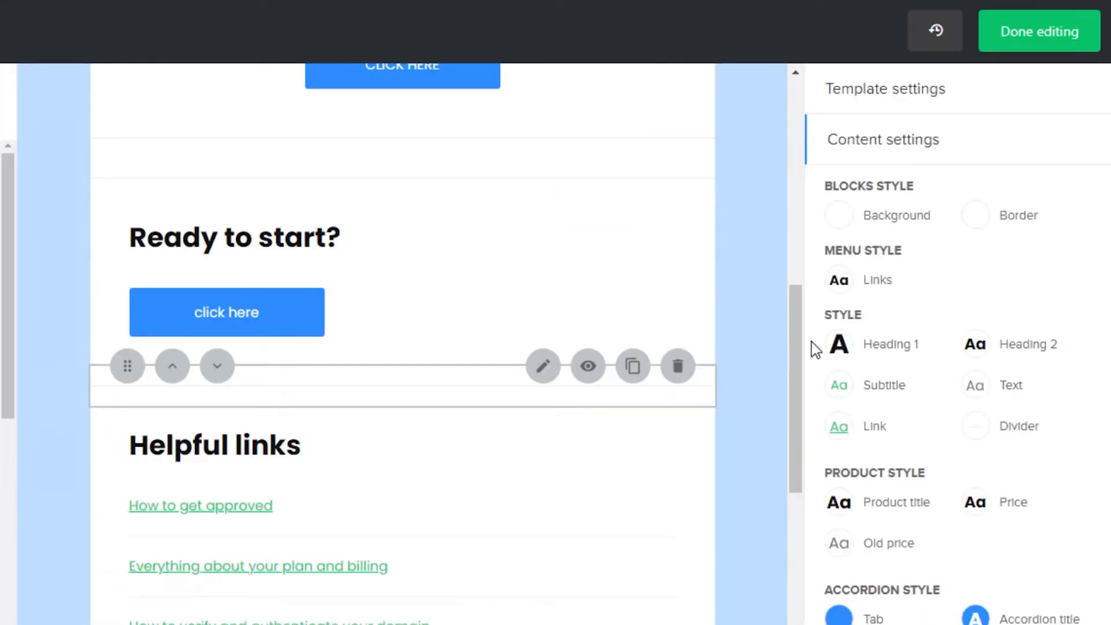
Remove the "Helpful links" section by deleting its heading, its list of links and the leftover divider above the footer
{"action": "left_click_drag", "start_coordinate": [799, 338], "coordinate": [800, 420]}
{"action": "mouse_move", "coordinate": [243, 365]}
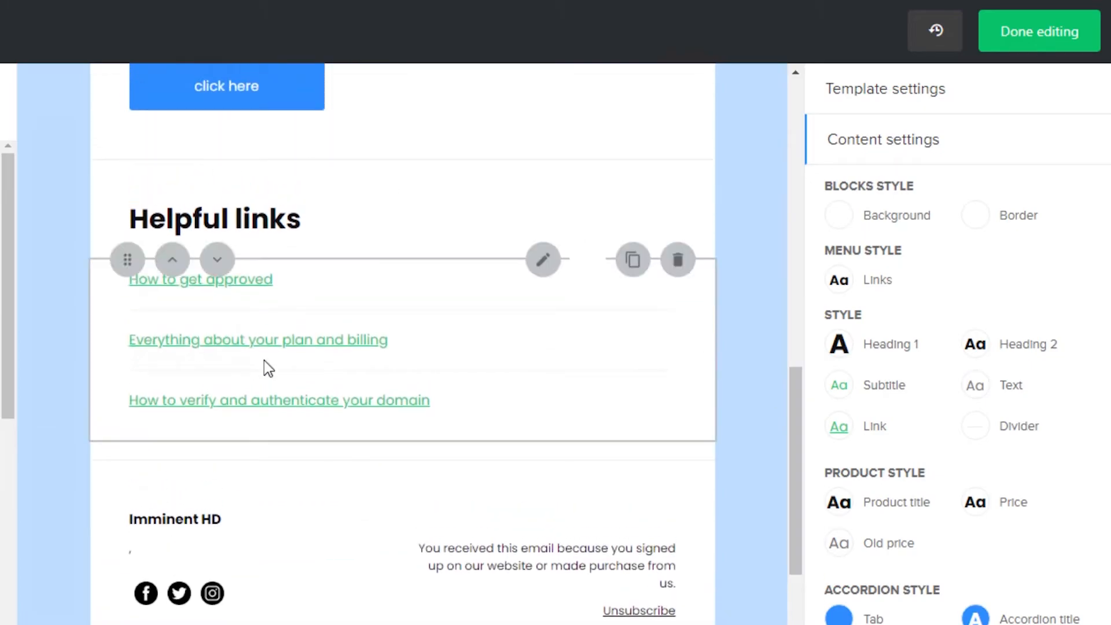
{"action": "mouse_move", "coordinate": [685, 233]}
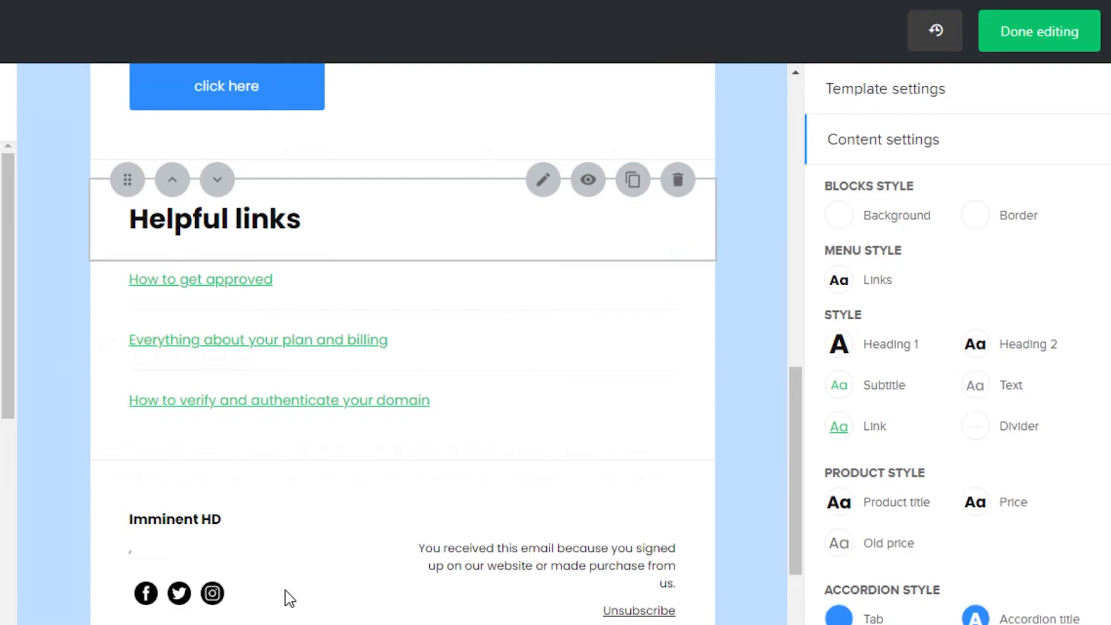
{"action": "left_click", "coordinate": [679, 182]}
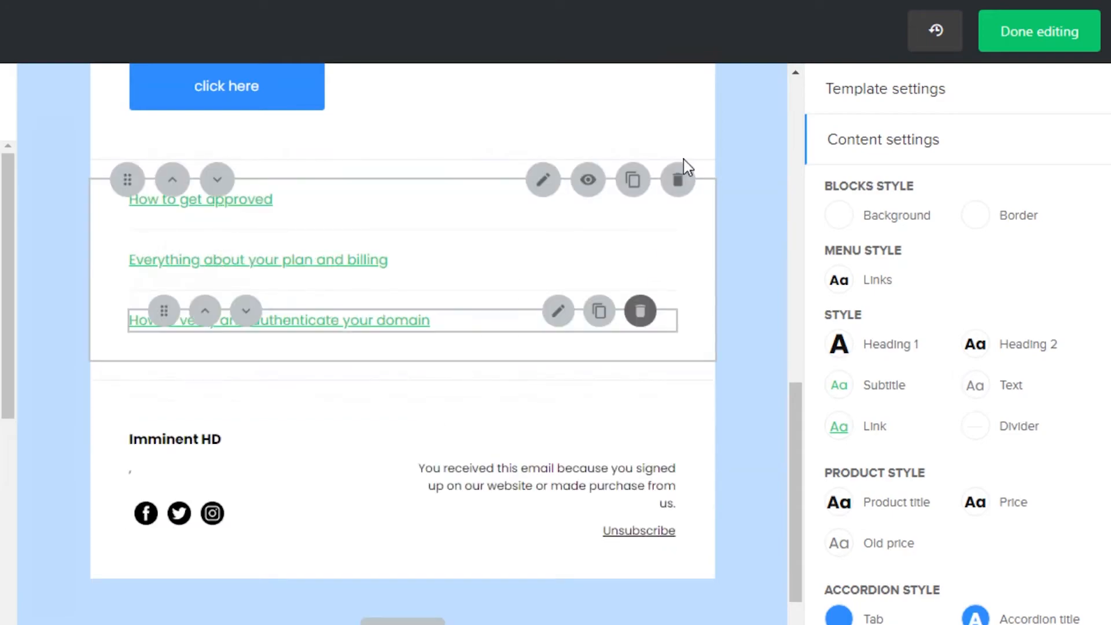
{"action": "left_click", "coordinate": [677, 140]}
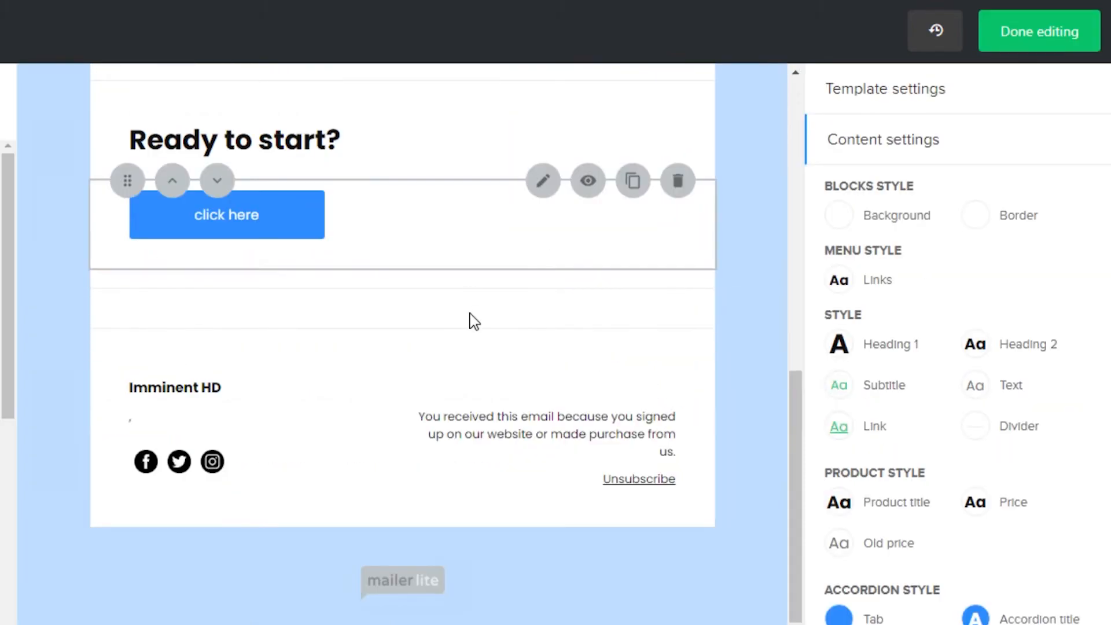
{"action": "left_click", "coordinate": [676, 315]}
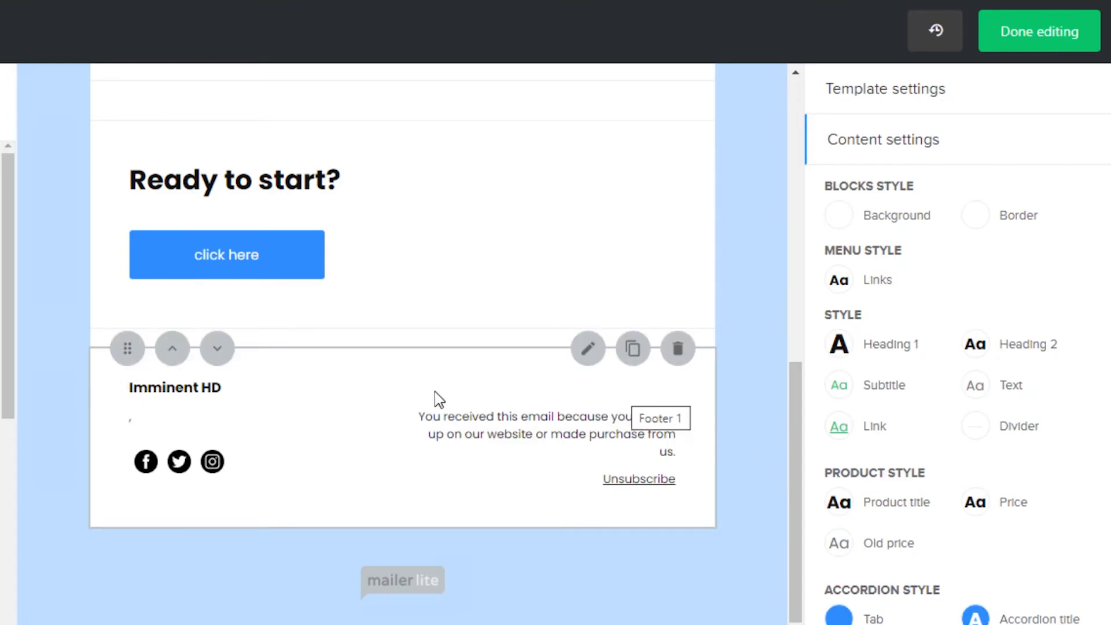
Insert a Highlight article block from the Content category between the CLICK HERE button and the "Ready to start?" section
{"action": "left_click_drag", "start_coordinate": [800, 450], "coordinate": [797, 309]}
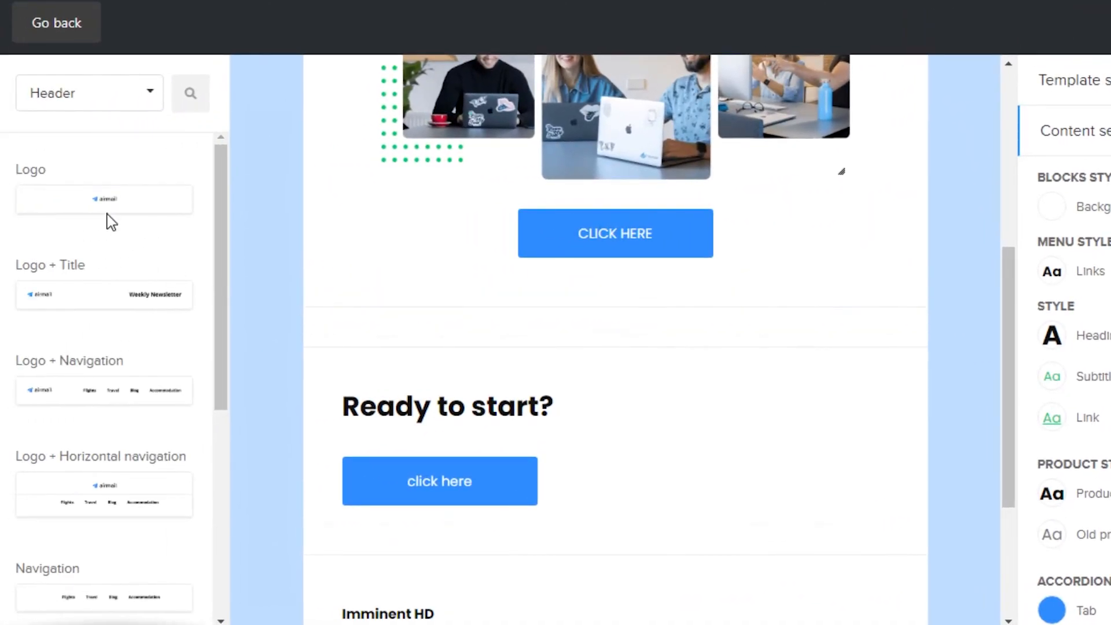
{"action": "left_click", "coordinate": [141, 100]}
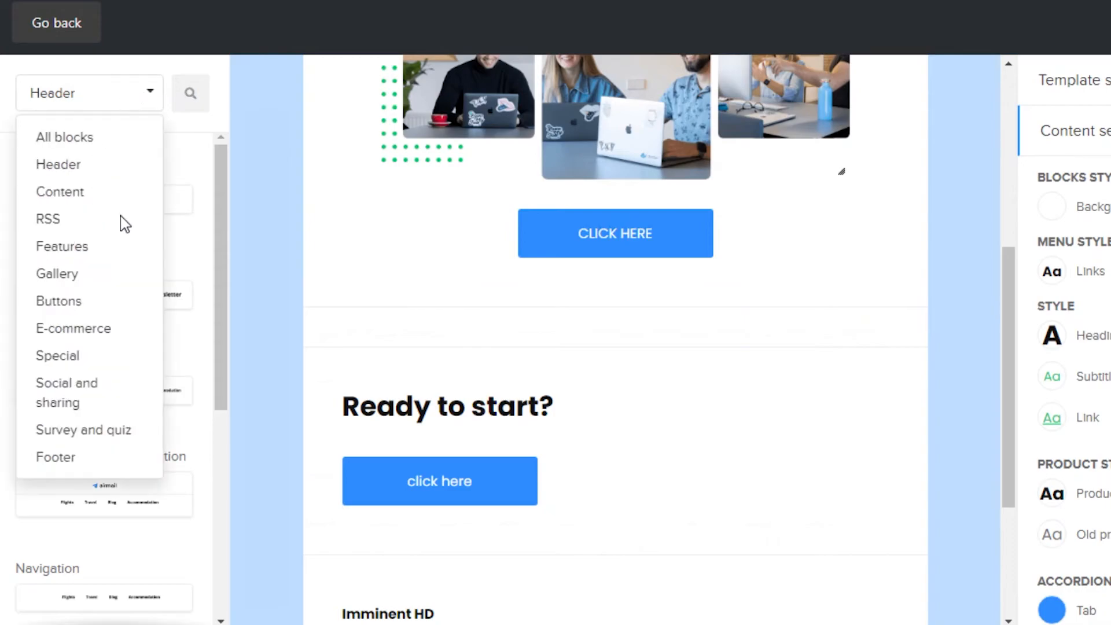
{"action": "left_click", "coordinate": [60, 191]}
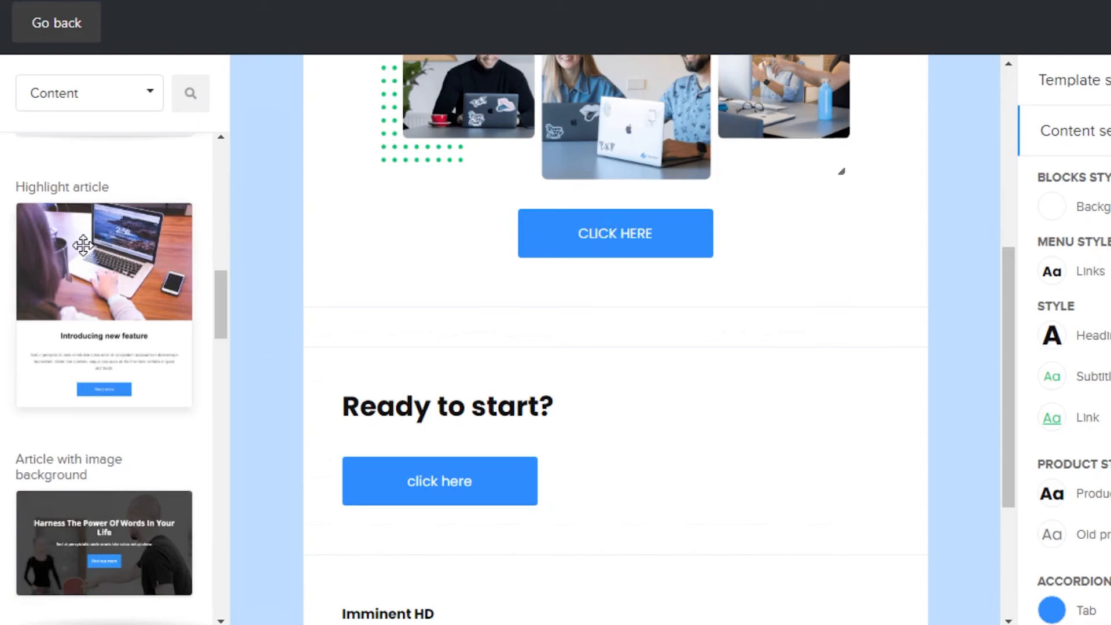
{"action": "left_click_drag", "start_coordinate": [124, 262], "coordinate": [605, 281]}
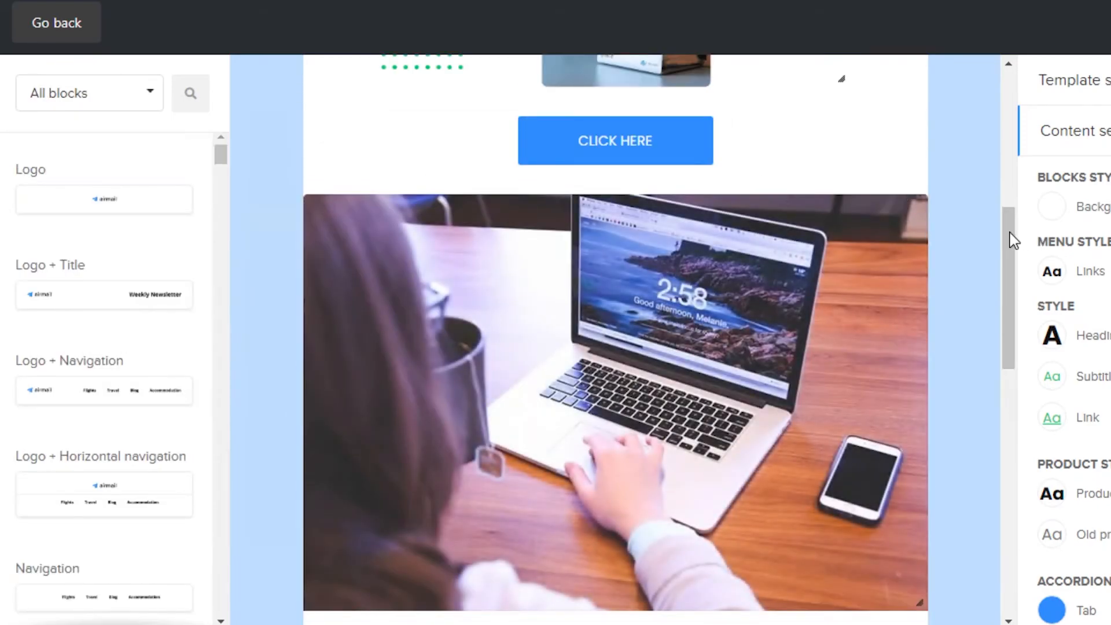
Review the inserted article block and delete the empty divider block between it and the "Ready to start?" section
{"action": "scroll", "coordinate": [1015, 289], "scroll_direction": "down", "scroll_amount": 8}
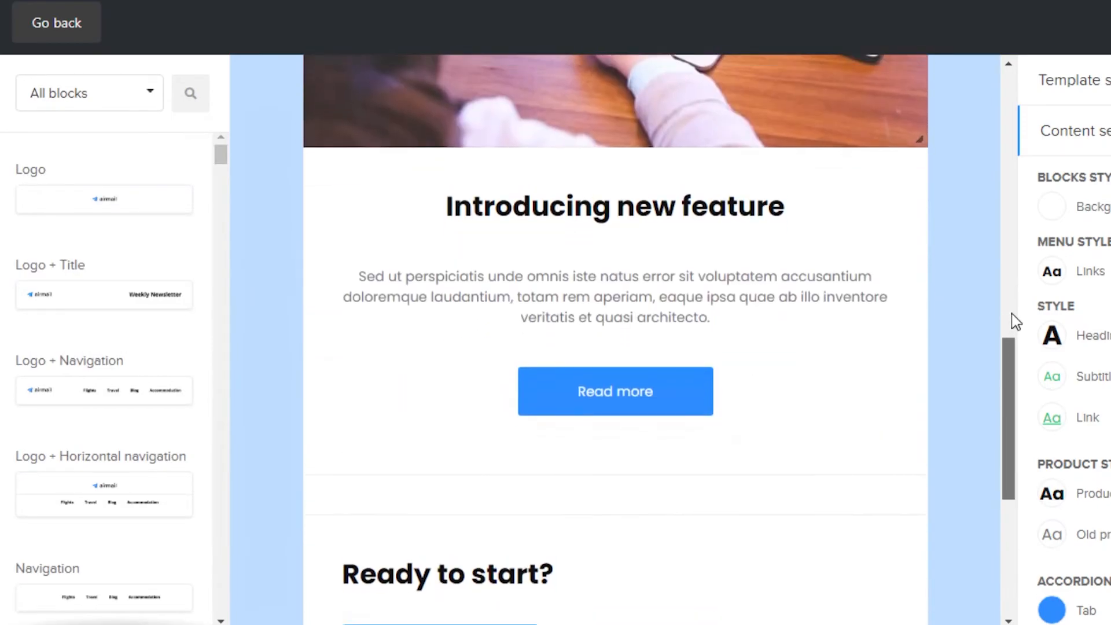
{"action": "scroll", "coordinate": [1012, 318], "scroll_direction": "up", "scroll_amount": 3}
{"action": "left_click_drag", "start_coordinate": [1012, 301], "coordinate": [1009, 215]}
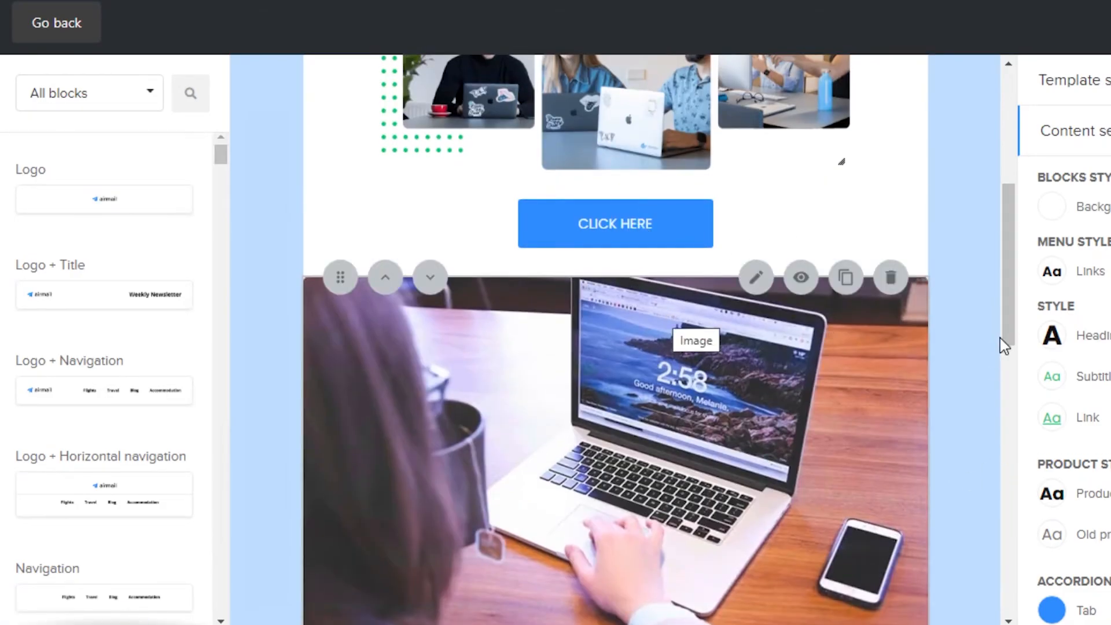
{"action": "left_click_drag", "start_coordinate": [1011, 365], "coordinate": [1004, 298]}
{"action": "scroll", "coordinate": [1005, 405], "scroll_direction": "down", "scroll_amount": 5}
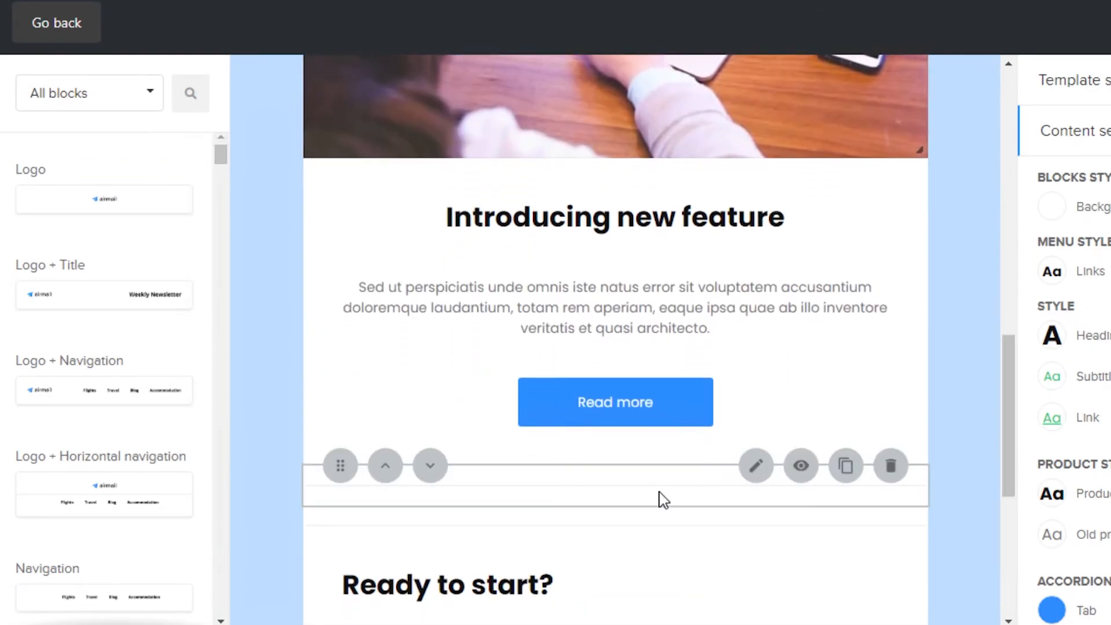
{"action": "left_click", "coordinate": [892, 466]}
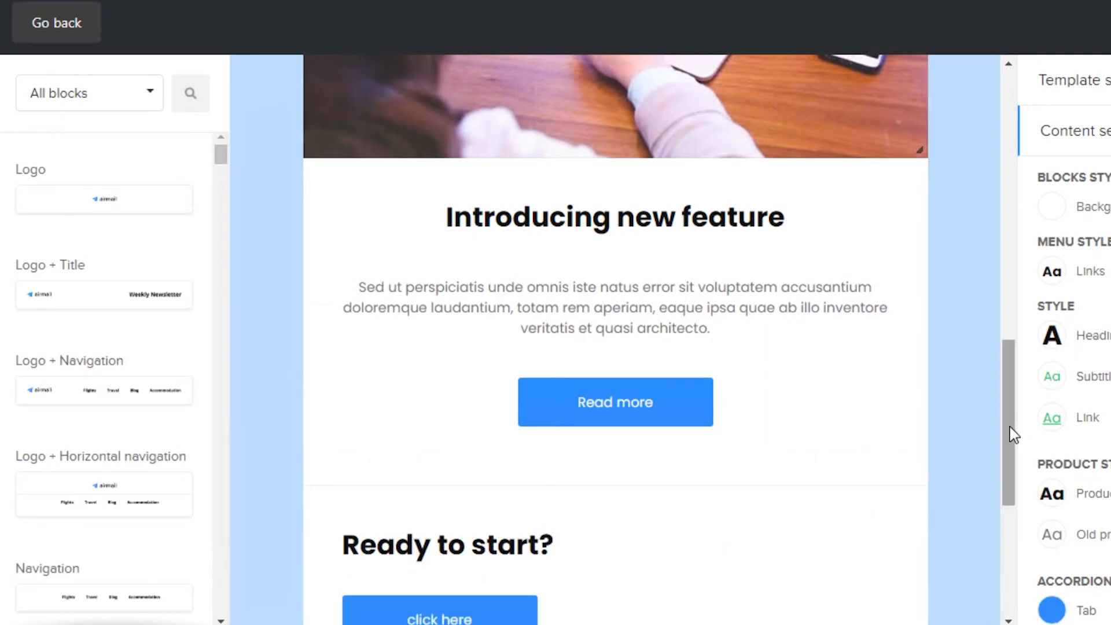
Show the available Features blocks and review the whole email layout from the header down to the footer
{"action": "scroll", "coordinate": [1009, 269], "scroll_direction": "up", "scroll_amount": 8}
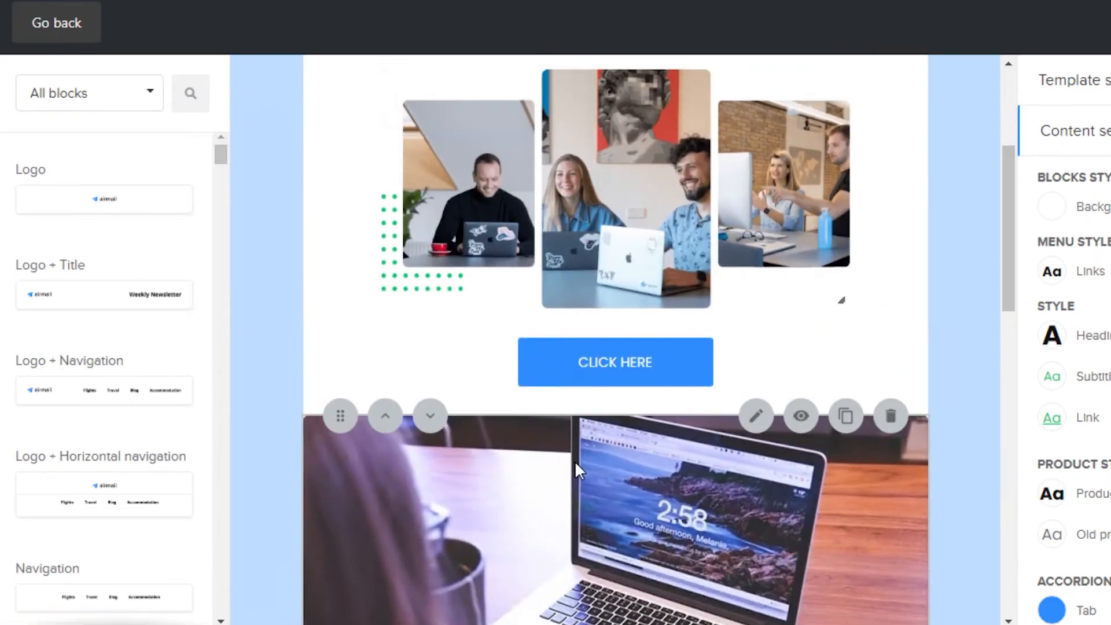
{"action": "left_click", "coordinate": [149, 99]}
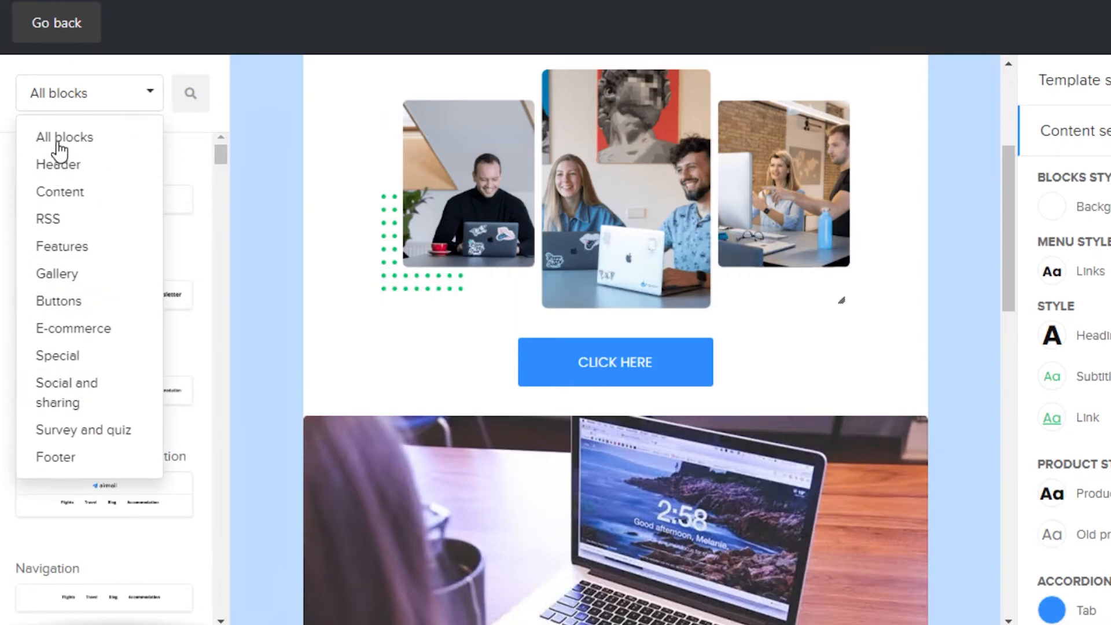
{"action": "left_click", "coordinate": [62, 246]}
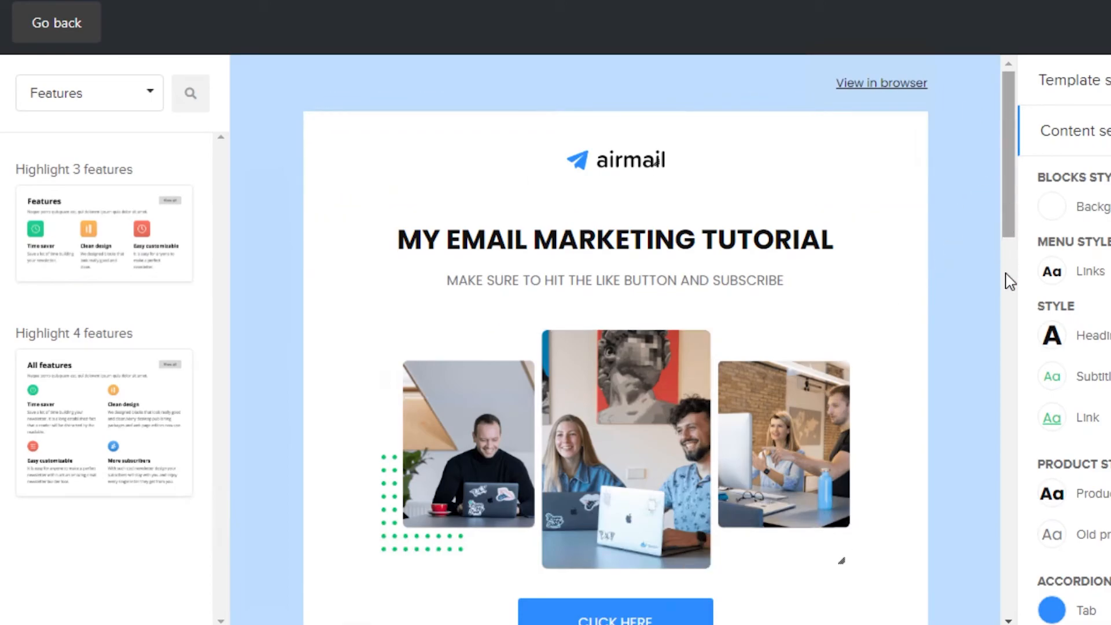
{"action": "scroll", "coordinate": [1010, 278], "scroll_direction": "down", "scroll_amount": 10}
{"action": "scroll", "coordinate": [994, 211], "scroll_direction": "up", "scroll_amount": 5}
{"action": "scroll", "coordinate": [1000, 266], "scroll_direction": "down", "scroll_amount": 12}
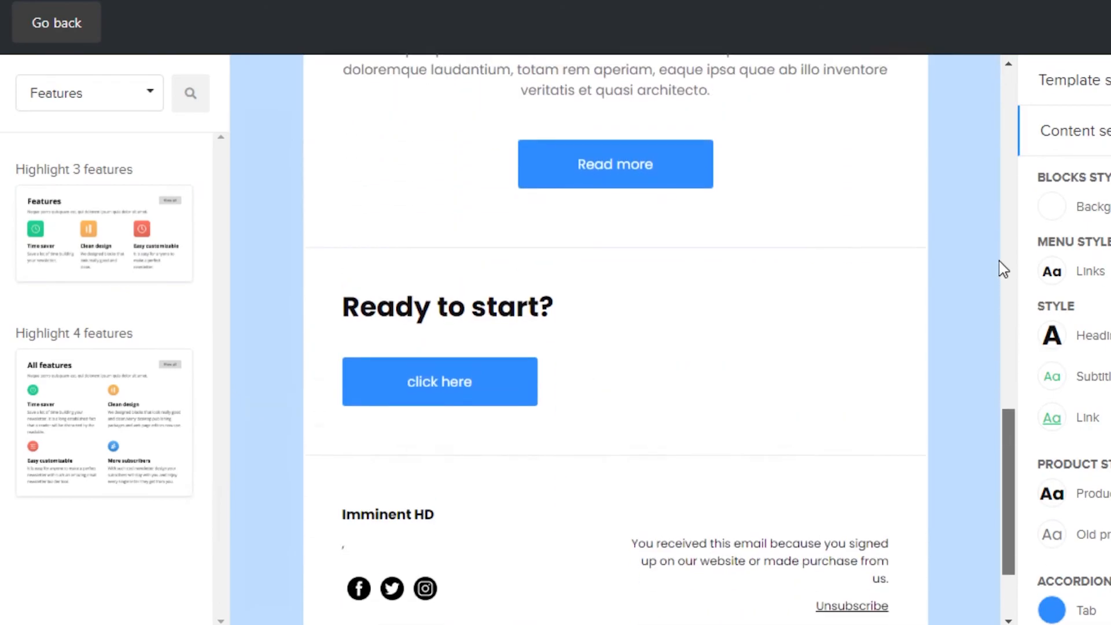
{"action": "scroll", "coordinate": [999, 266], "scroll_direction": "up", "scroll_amount": 15}
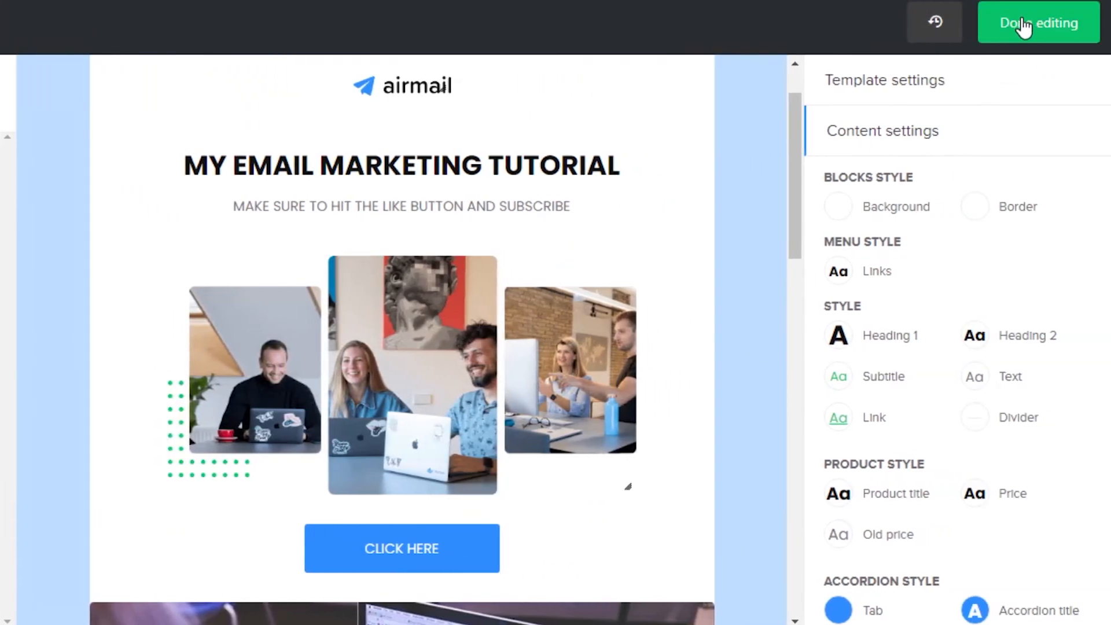
Finish editing the email design and look over the recipient options for the campaign
{"action": "left_click", "coordinate": [1023, 26]}
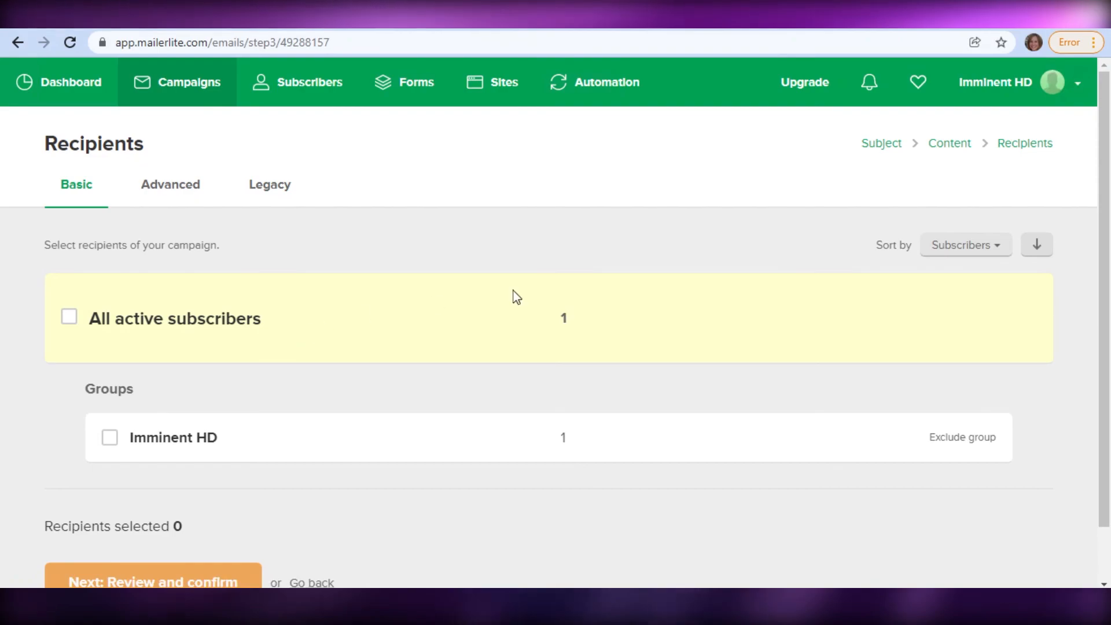
{"action": "scroll", "coordinate": [1109, 106], "scroll_direction": "down", "scroll_amount": 1}
{"action": "scroll", "coordinate": [1109, 105], "scroll_direction": "up", "scroll_amount": 1}
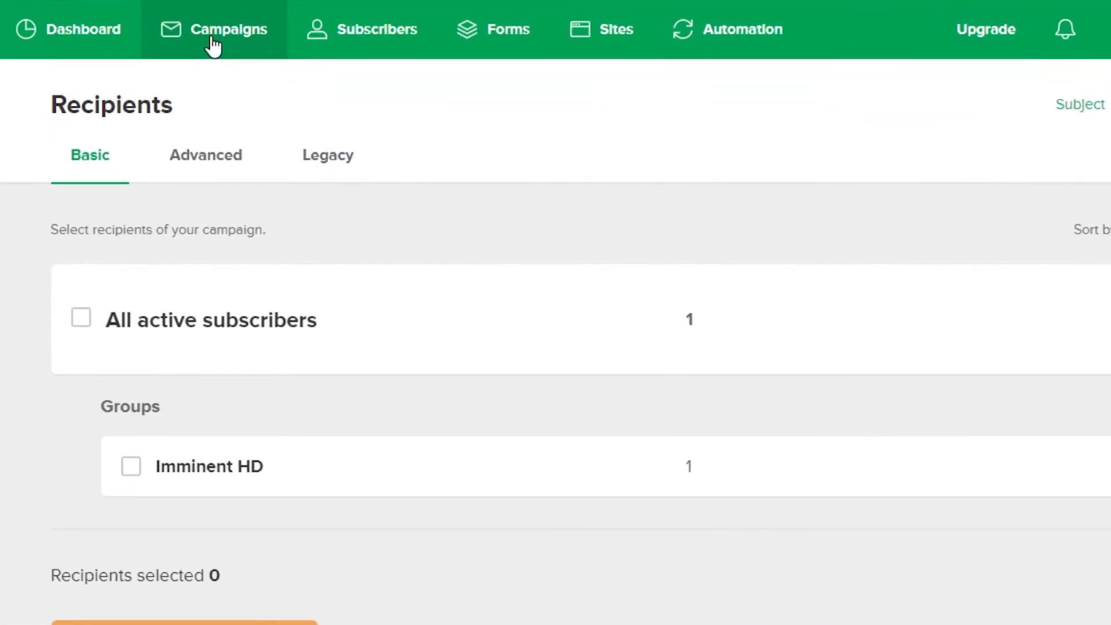
Open the campaigns overview and look through the list of saved drafts
{"action": "left_click", "coordinate": [213, 41]}
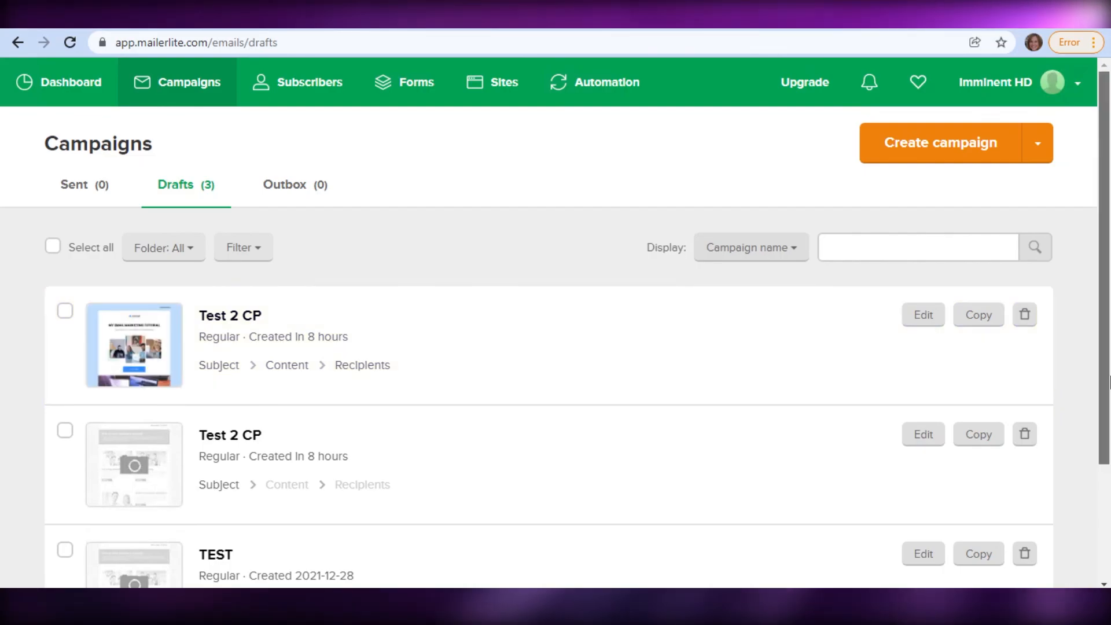
{"action": "scroll", "coordinate": [1109, 278], "scroll_direction": "down", "scroll_amount": 3}
{"action": "scroll", "coordinate": [1109, 243], "scroll_direction": "up", "scroll_amount": 3}
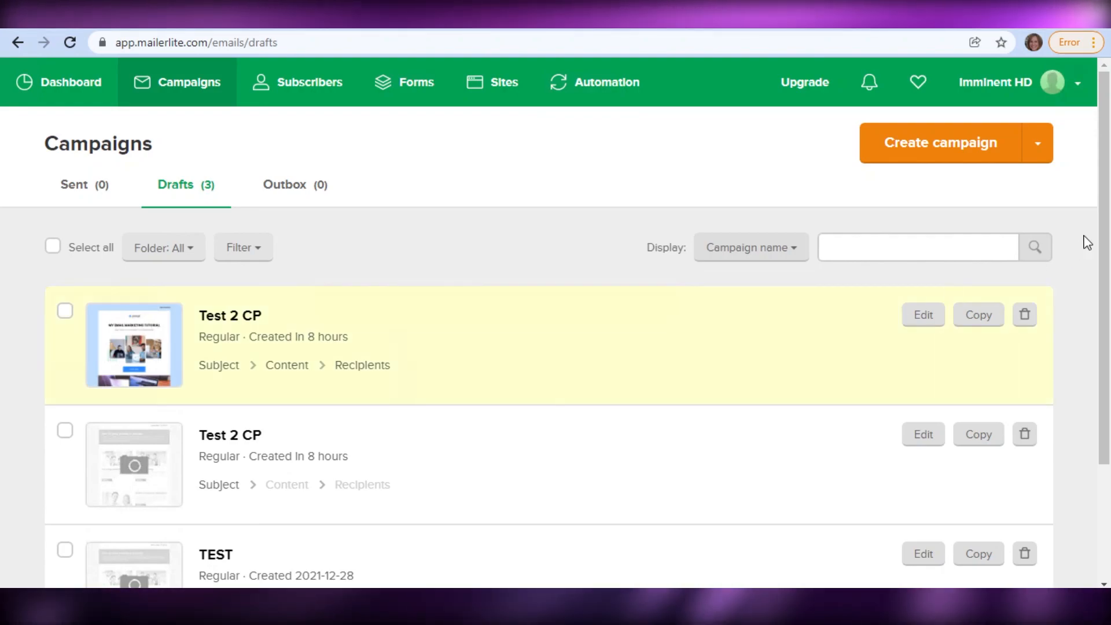
{"action": "scroll", "coordinate": [1079, 248], "scroll_direction": "down", "scroll_amount": 3}
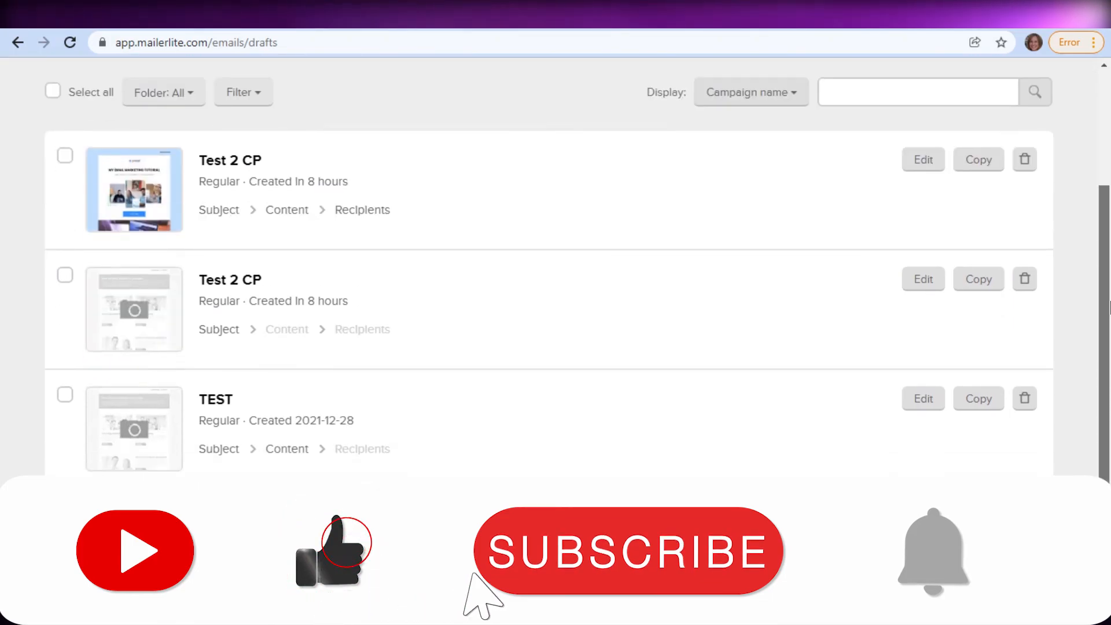